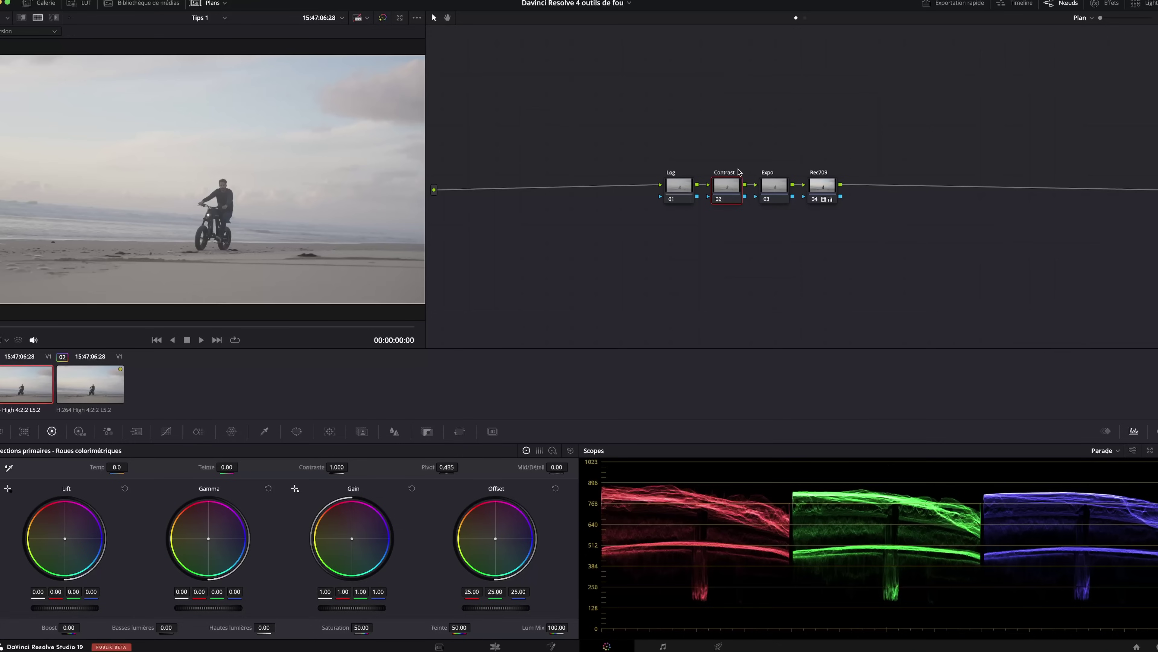
# - Compare the two beach clips' node orders and toggle the Rec709 node off and on
pyautogui.click(109, 384)
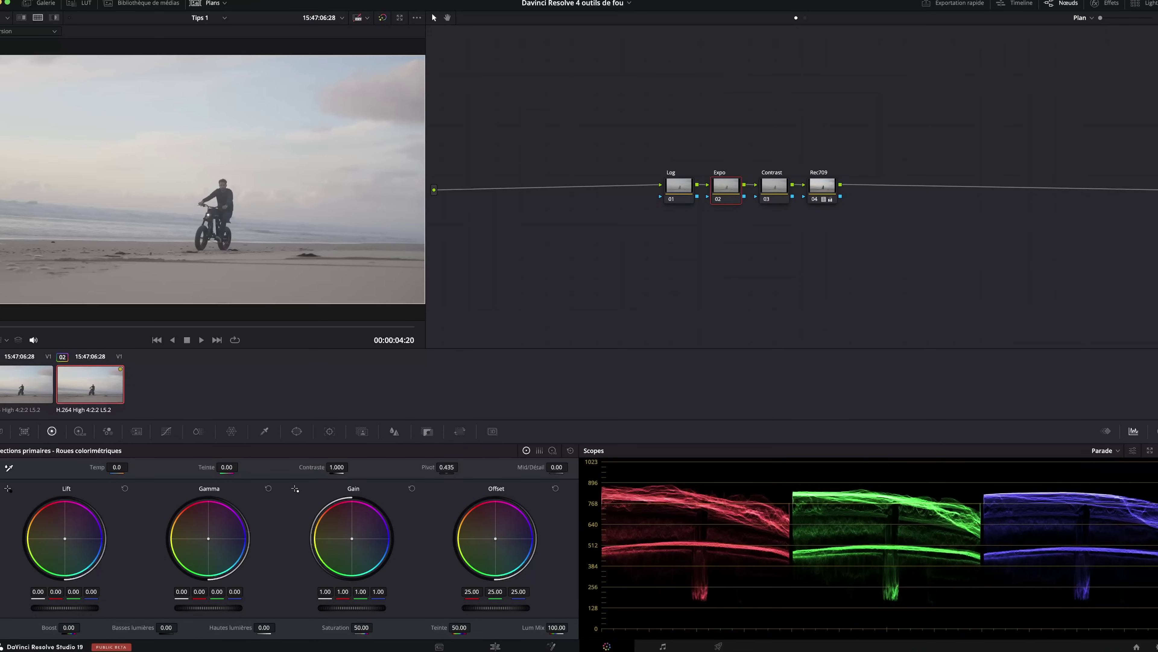
pyautogui.click(26, 390)
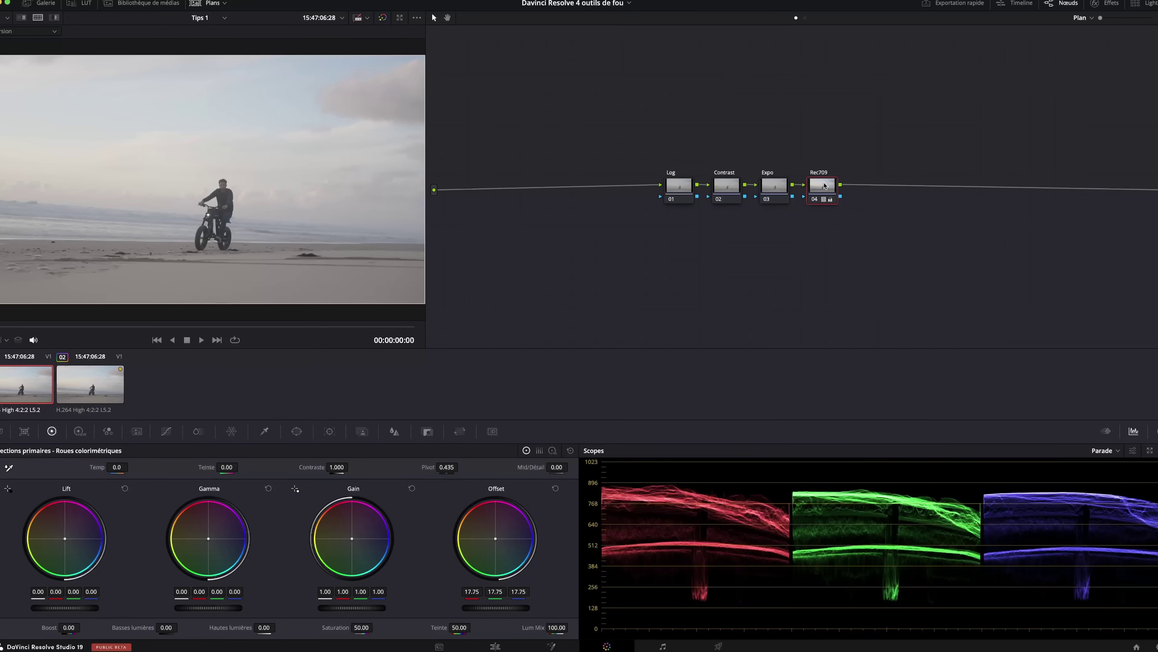
pyautogui.hotkey('ctrl', 'd')
pyautogui.hotkey('ctrl', 'd')
pyautogui.hotkey('ctrl', 'd')
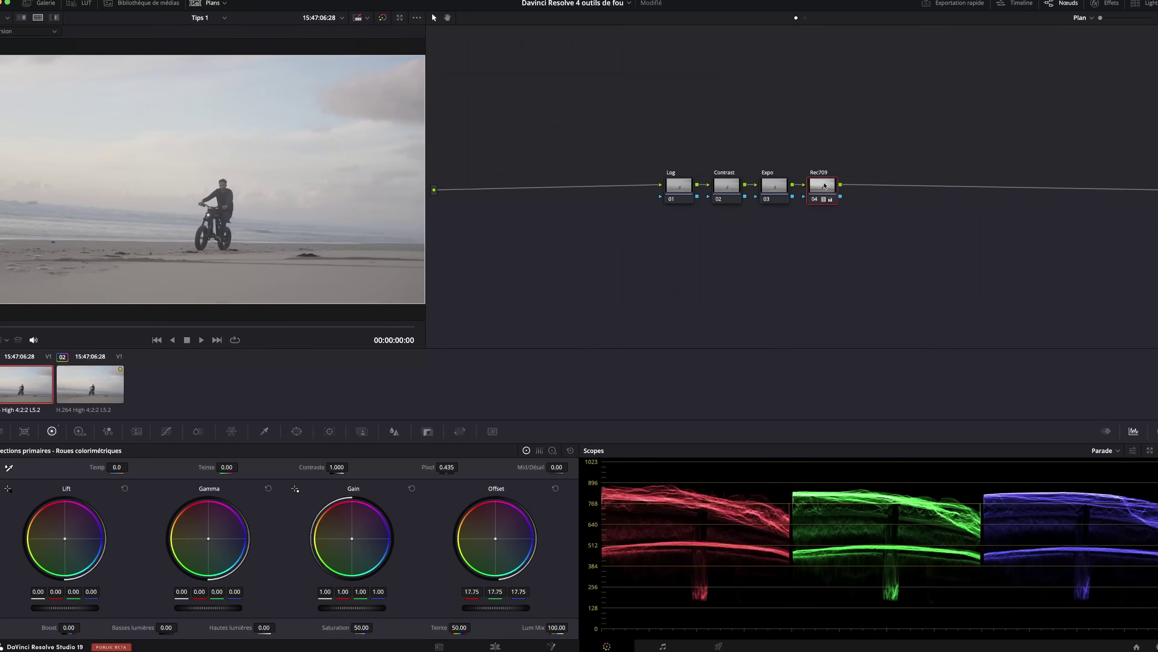
pyautogui.hotkey('ctrl', 'd')
pyautogui.hotkey('ctrl', 'd')
pyautogui.hotkey('ctrl', 'd')
pyautogui.hotkey('ctrl', 'd')
pyautogui.hotkey('ctrl', 'd')
pyautogui.hotkey('ctrl', 'd')
pyautogui.hotkey('ctrl', 'd')
pyautogui.hotkey('ctrl', 'd')
# - Raise the Contrast node's contrast to 1.500 on both beach clips
pyautogui.moveTo(351, 466); pyautogui.dragTo(309, 467)
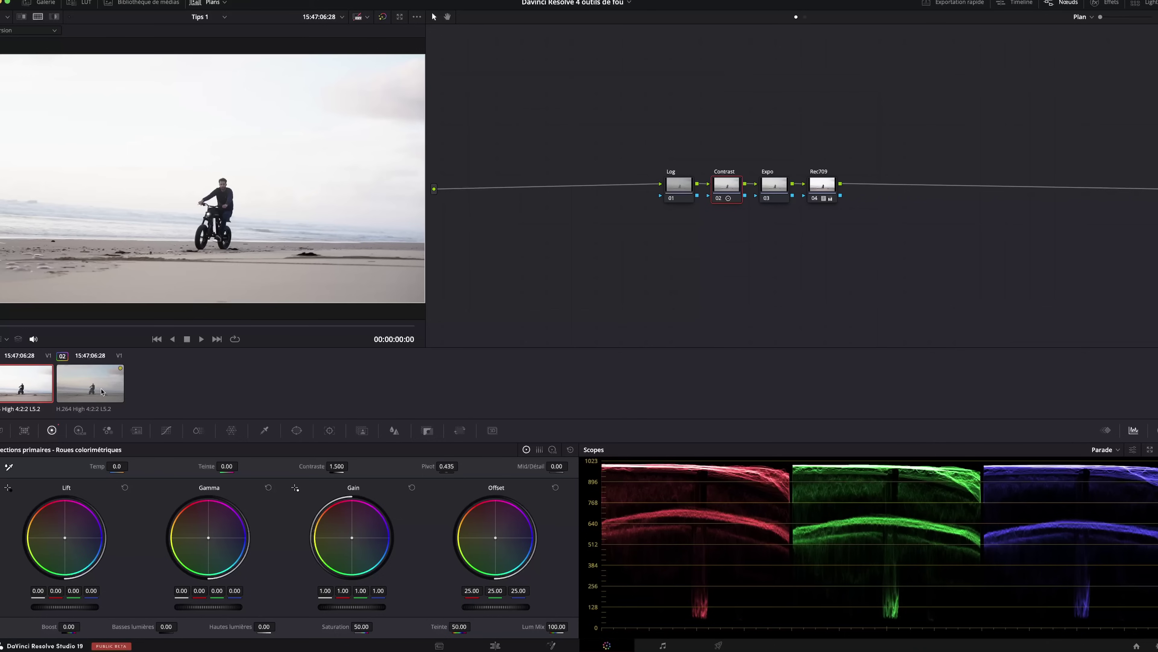
pyautogui.click(110, 384)
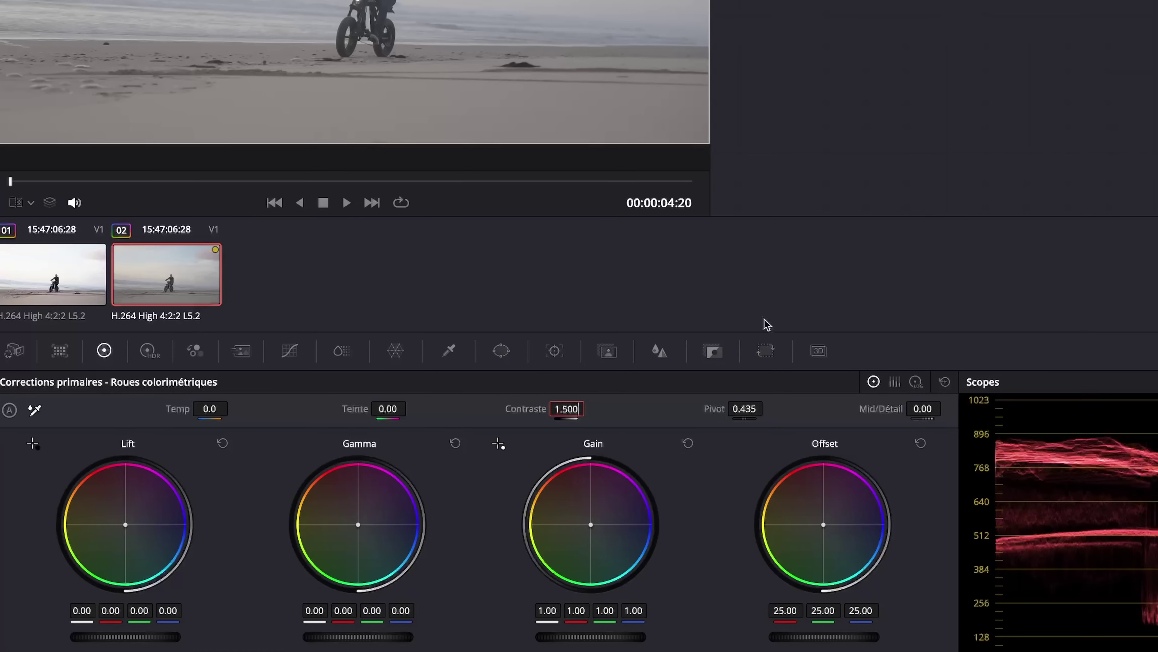
pyautogui.press('Return')
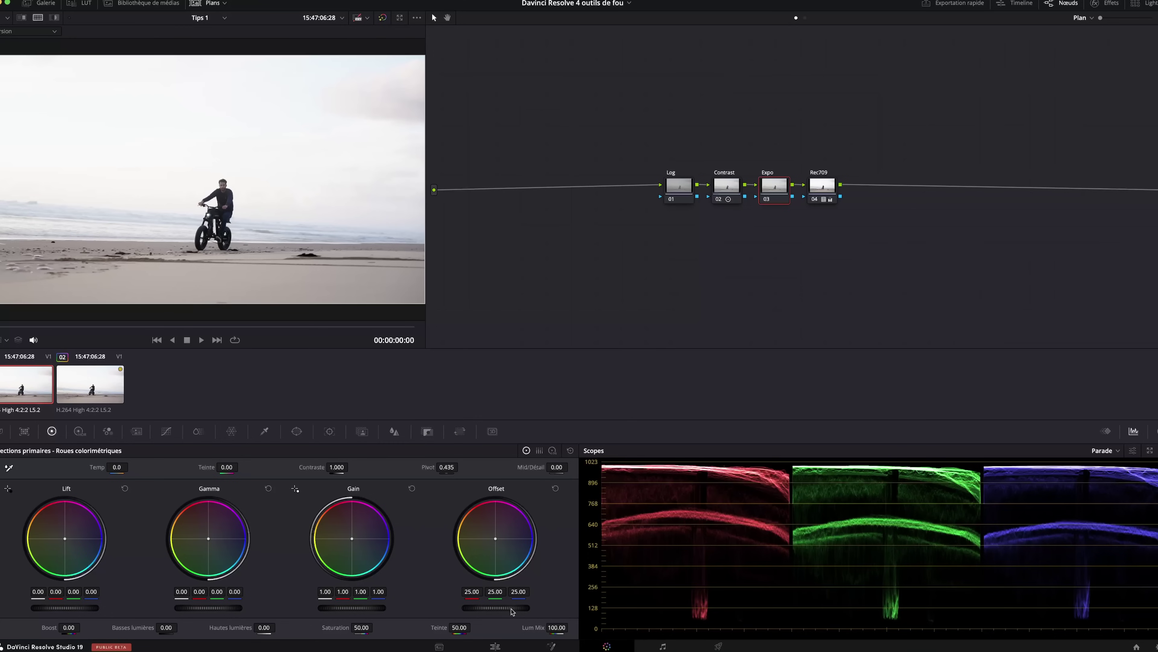
# - Lower the Expo node's offset on both beach clips to darken them
pyautogui.moveTo(508, 611); pyautogui.dragTo(475, 608)
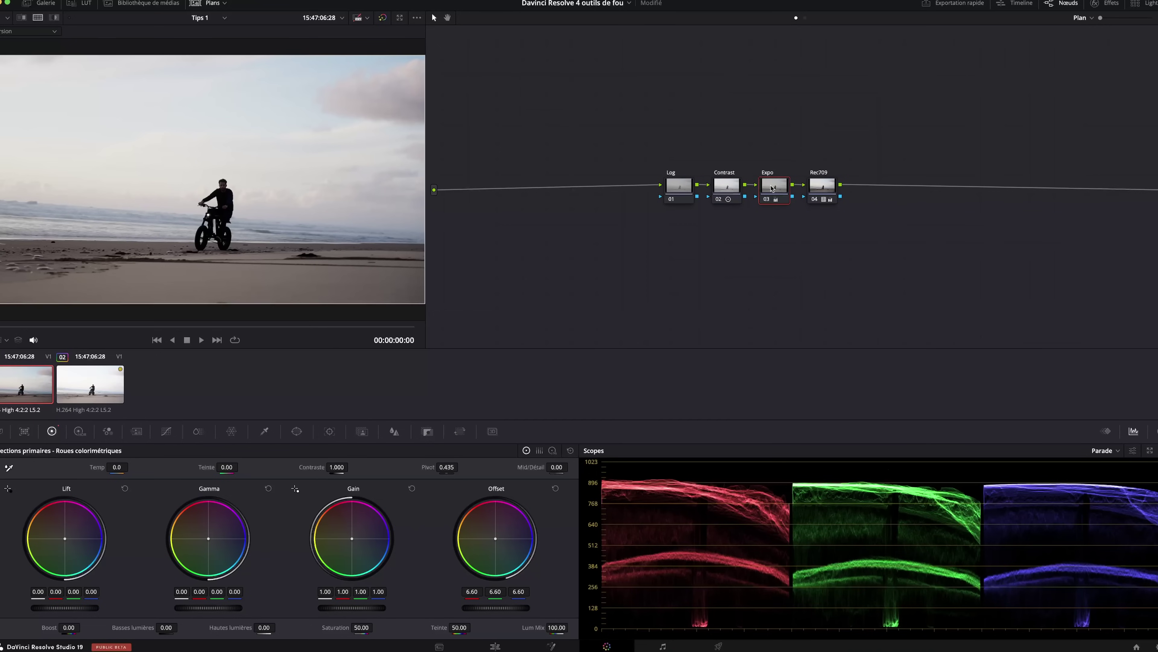
pyautogui.click(92, 391)
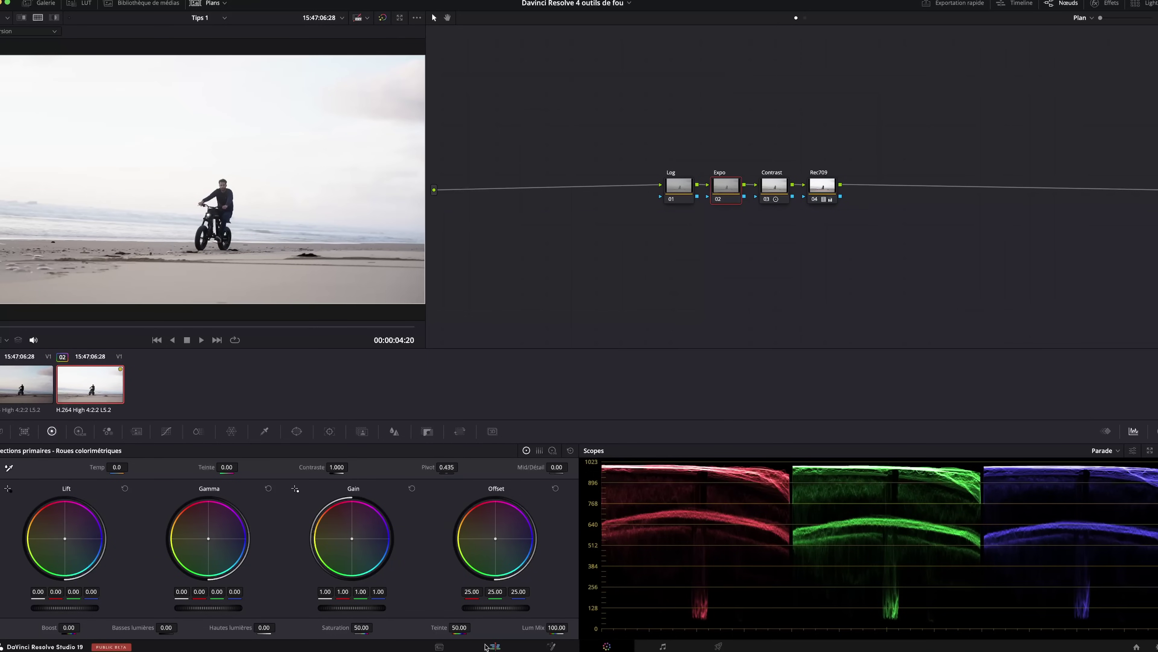
pyautogui.moveTo(505, 611); pyautogui.dragTo(479, 610)
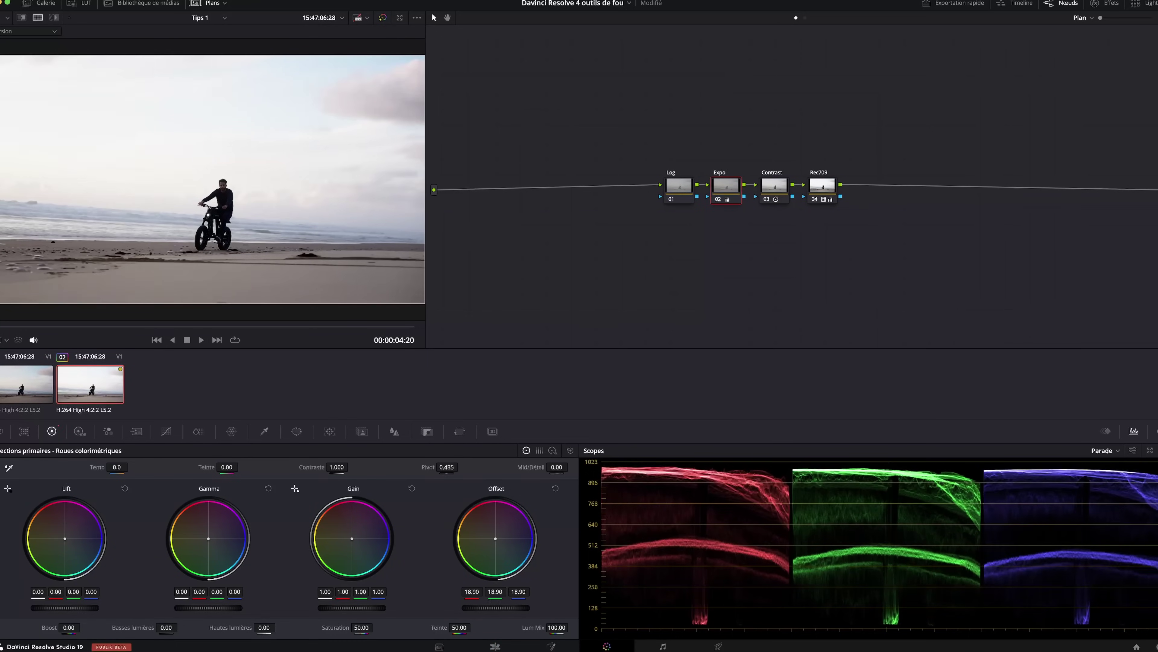
# - Switch back and forth between the two clips to compare how their node orders differ
pyautogui.click(49, 385)
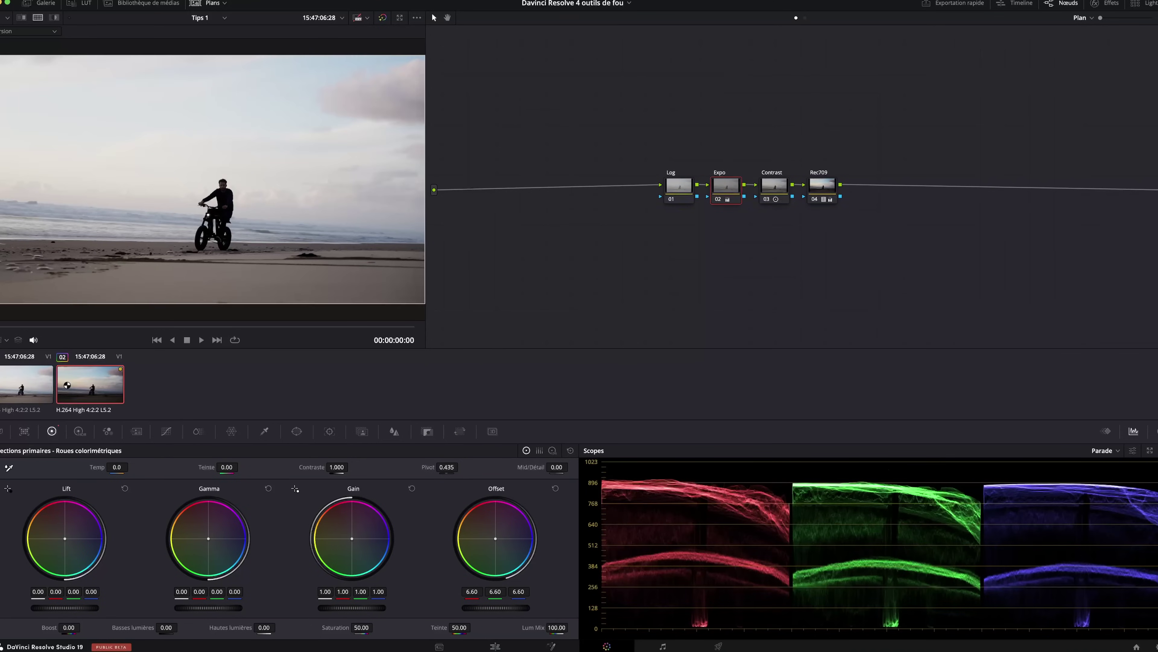
pyautogui.click(87, 382)
pyautogui.click(34, 381)
pyautogui.click(86, 380)
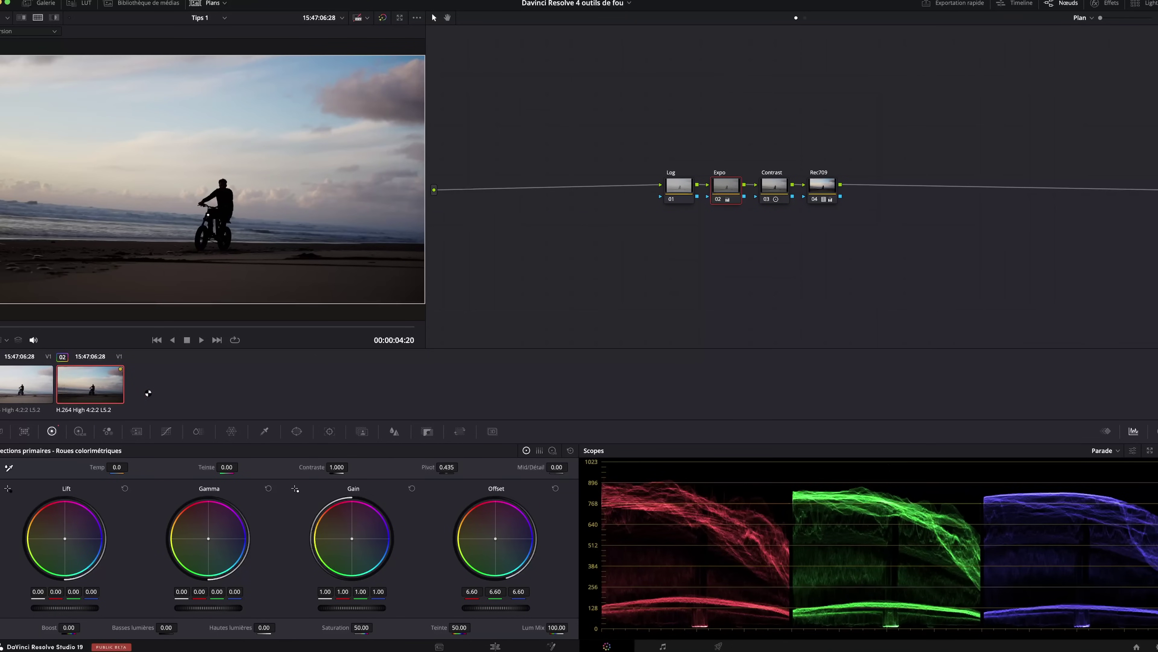
pyautogui.click(44, 390)
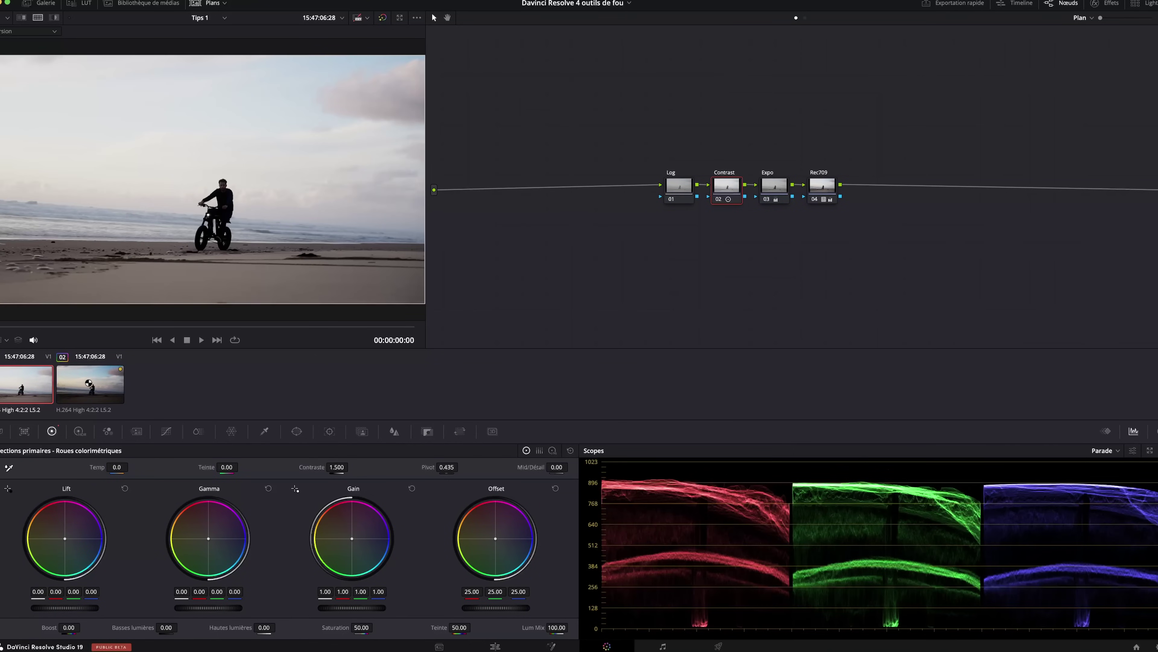
pyautogui.click(95, 387)
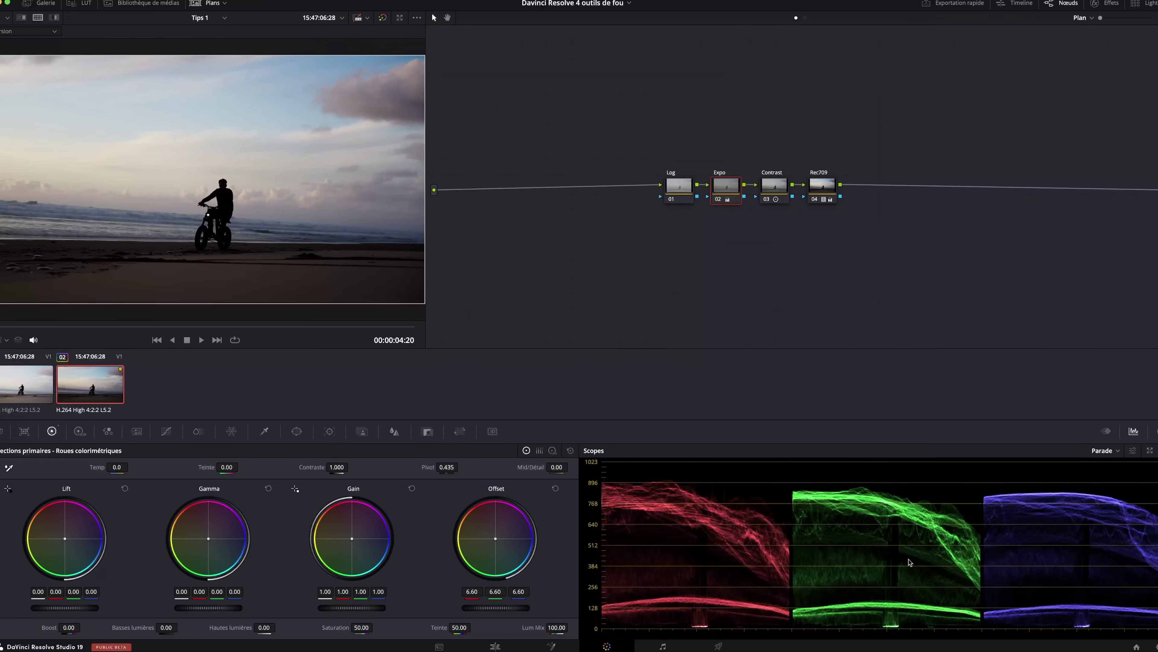
pyautogui.click(19, 393)
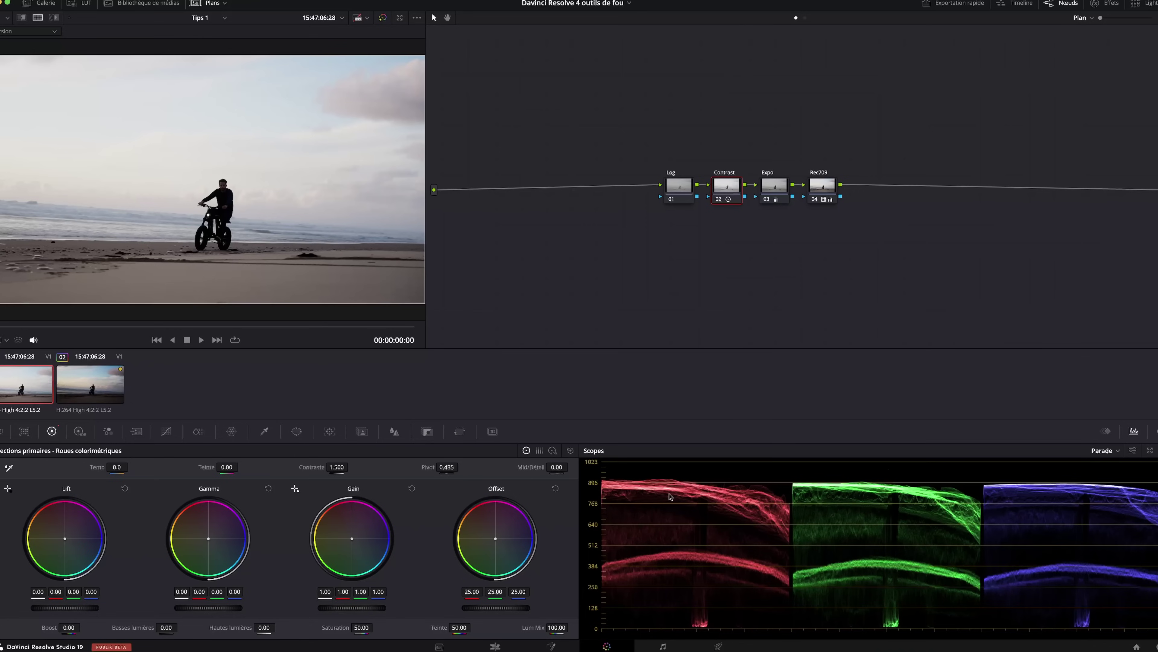
pyautogui.click(101, 396)
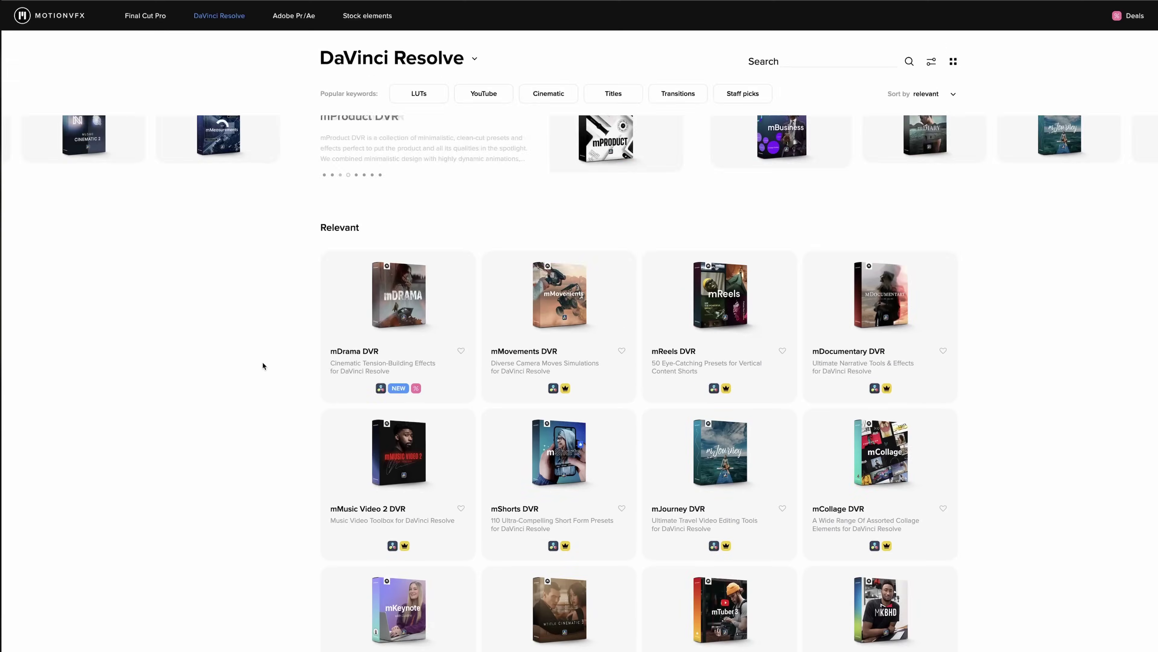
# - Scroll through the current MotionVFX page and return to the homepage
pyautogui.scroll(-5, 262, 361)
pyautogui.scroll(-3, 262, 362)
pyautogui.scroll(-5, 263, 363)
pyautogui.scroll(-4, 262, 363)
pyautogui.scroll(-5, 263, 363)
pyautogui.scroll(-7, 262, 363)
pyautogui.scroll(-8, 263, 363)
pyautogui.scroll(-3, 263, 363)
pyautogui.scroll(-6, 263, 363)
pyautogui.scroll(-5, 263, 363)
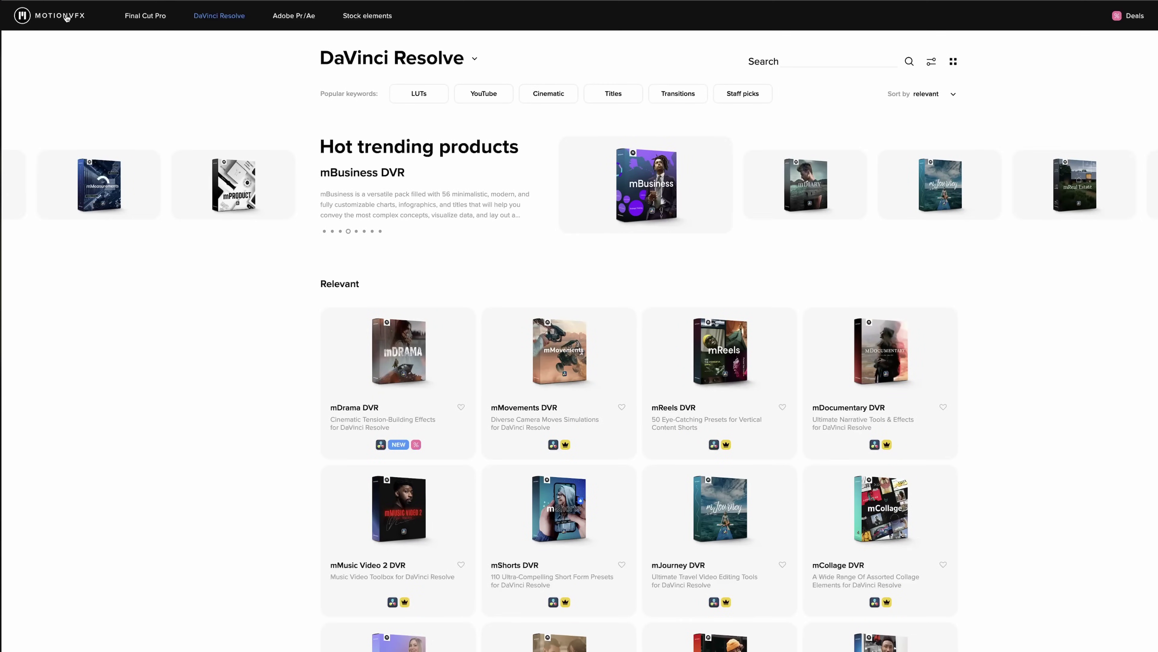
pyautogui.click(66, 17)
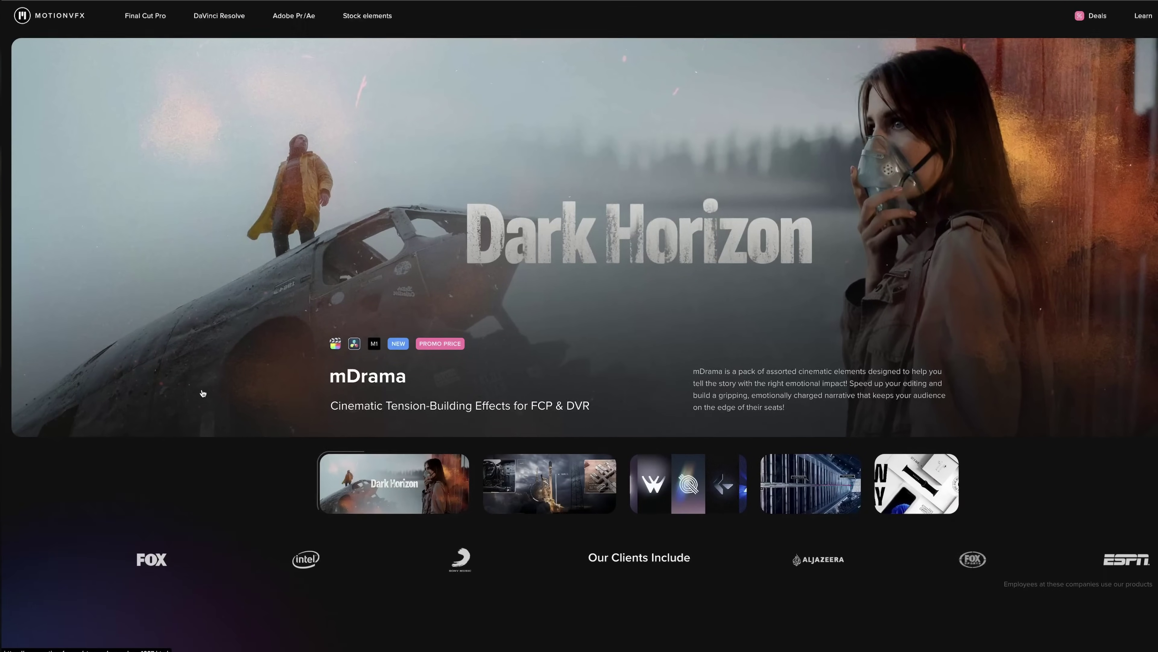
# - Open the MotionVFX DaVinci Resolve plugin catalogue and browse its products
pyautogui.scroll(-5, 203, 393)
pyautogui.scroll(-5, 203, 393)
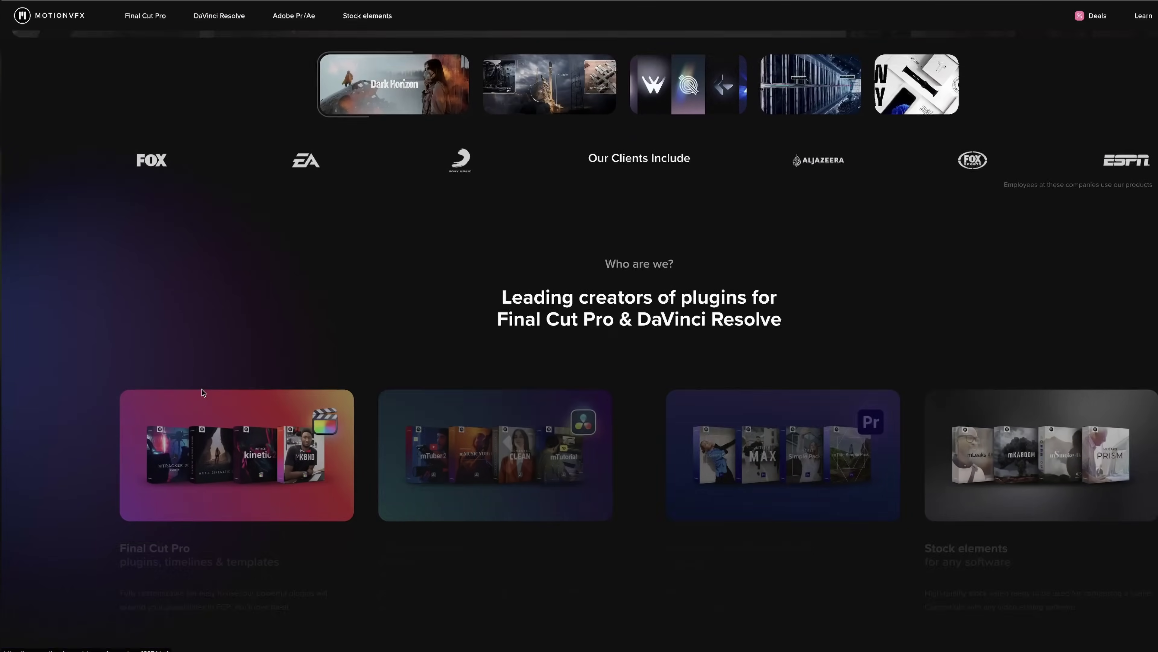
pyautogui.scroll(-4, 203, 393)
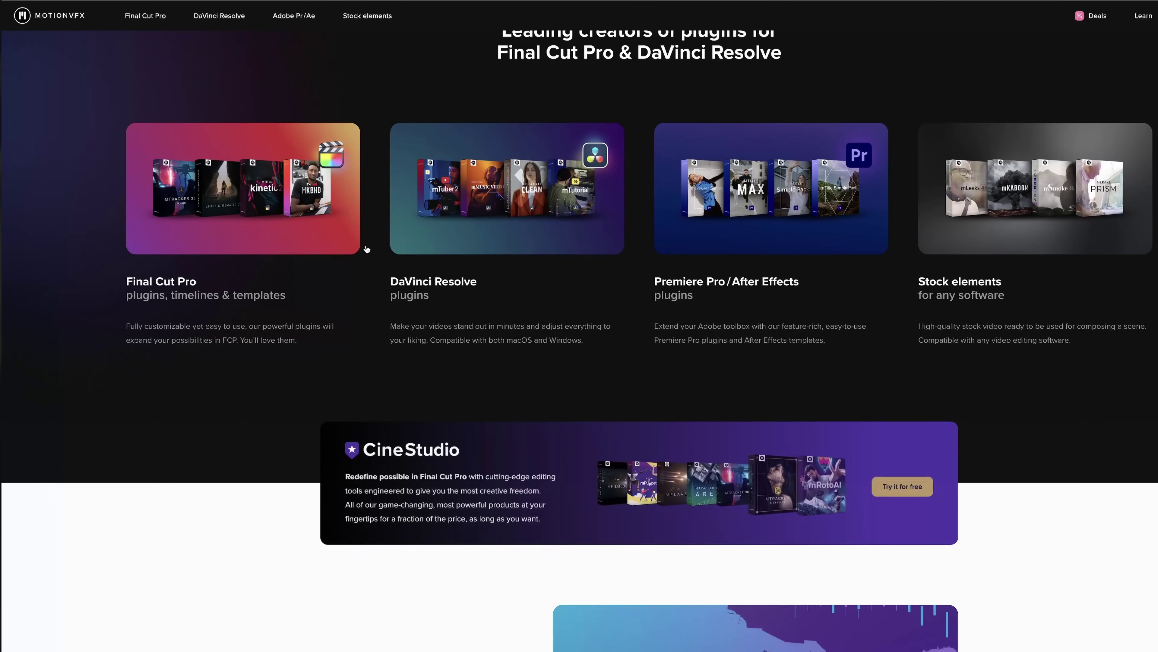
pyautogui.click(485, 190)
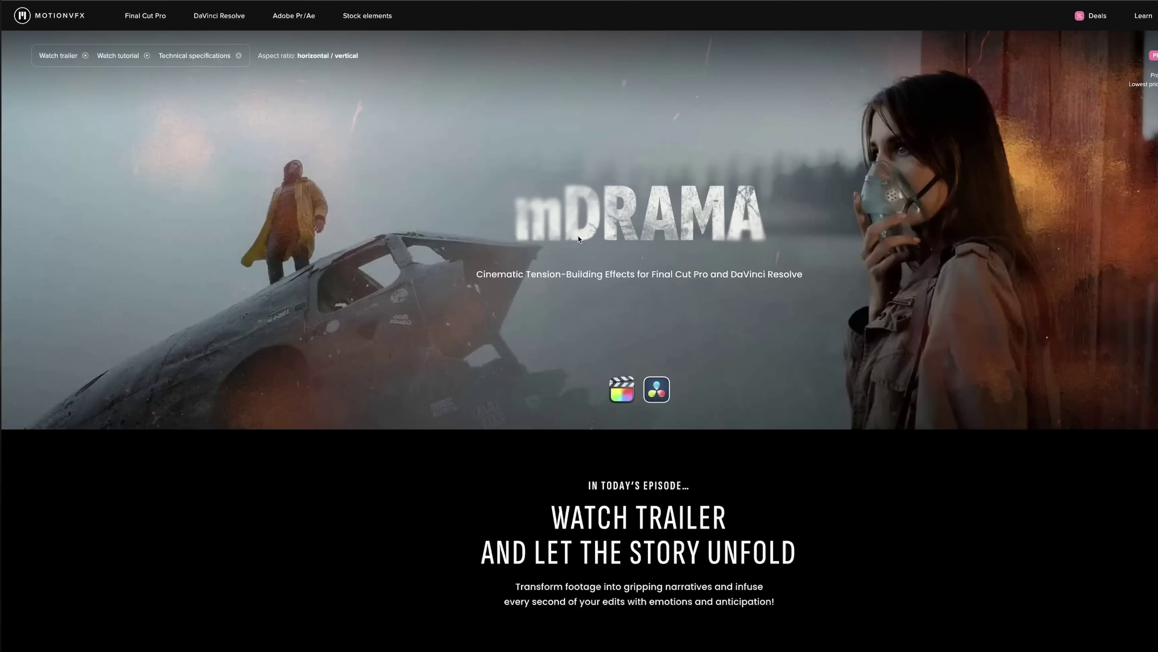
pyautogui.scroll(-8, 465, 484)
pyautogui.scroll(-1, 466, 484)
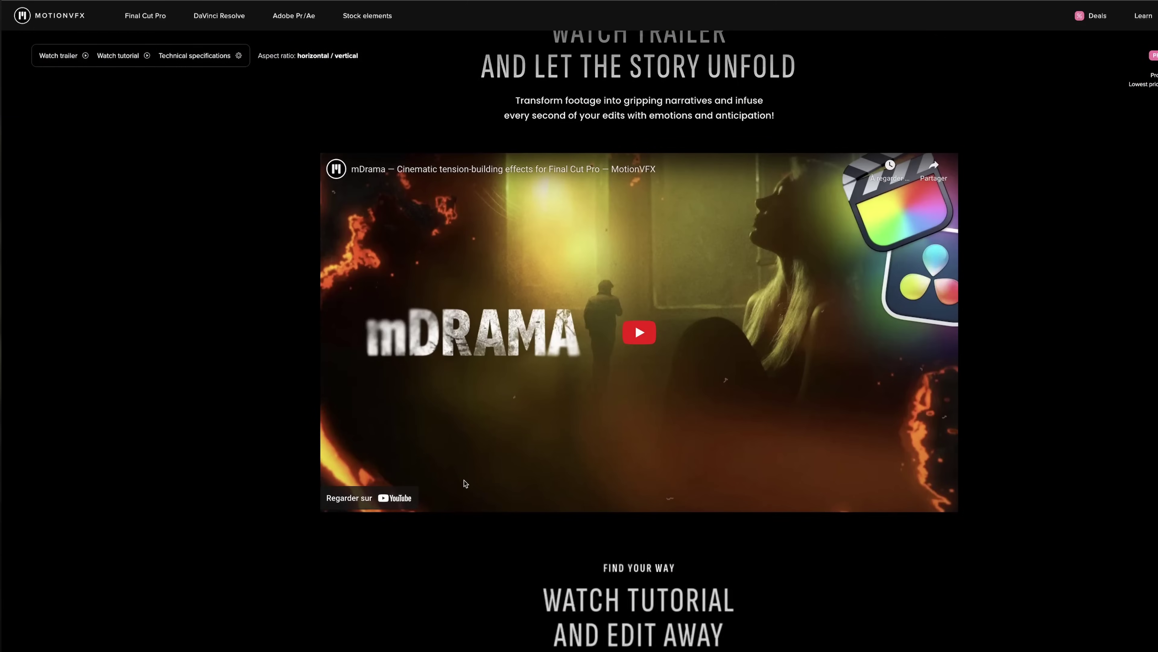
pyautogui.scroll(-2, 465, 483)
pyautogui.scroll(-7, 466, 484)
pyautogui.scroll(-1, 465, 483)
pyautogui.scroll(-3, 465, 484)
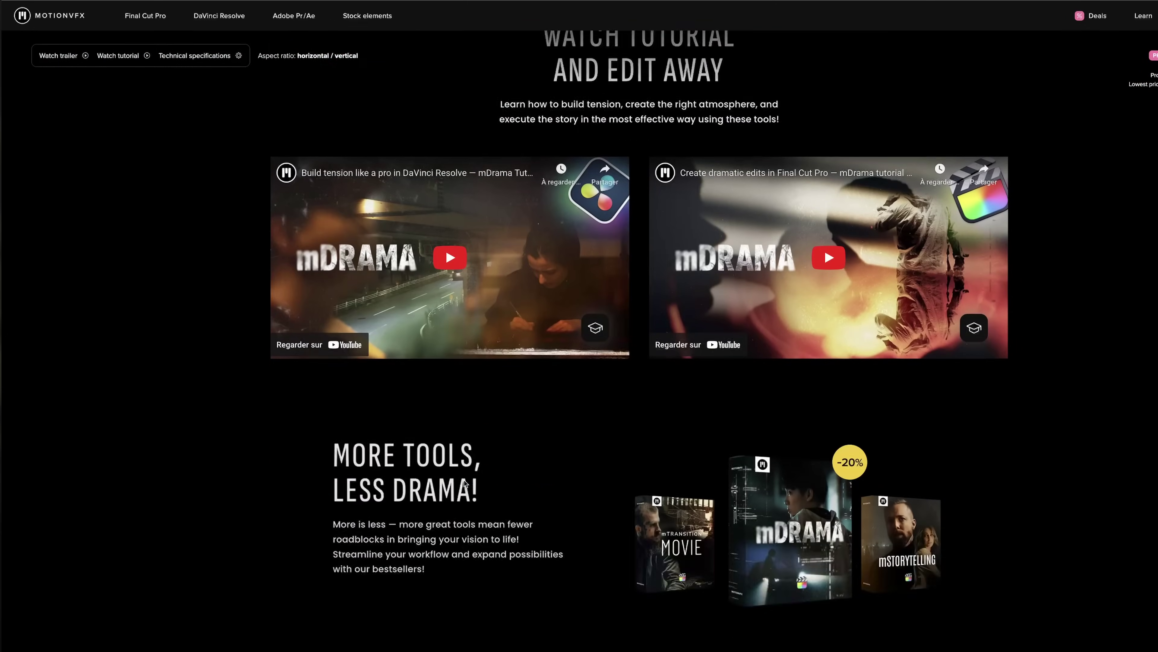
pyautogui.scroll(-5, 465, 484)
pyautogui.scroll(-3, 465, 483)
pyautogui.scroll(-4, 465, 483)
pyautogui.scroll(-6, 466, 483)
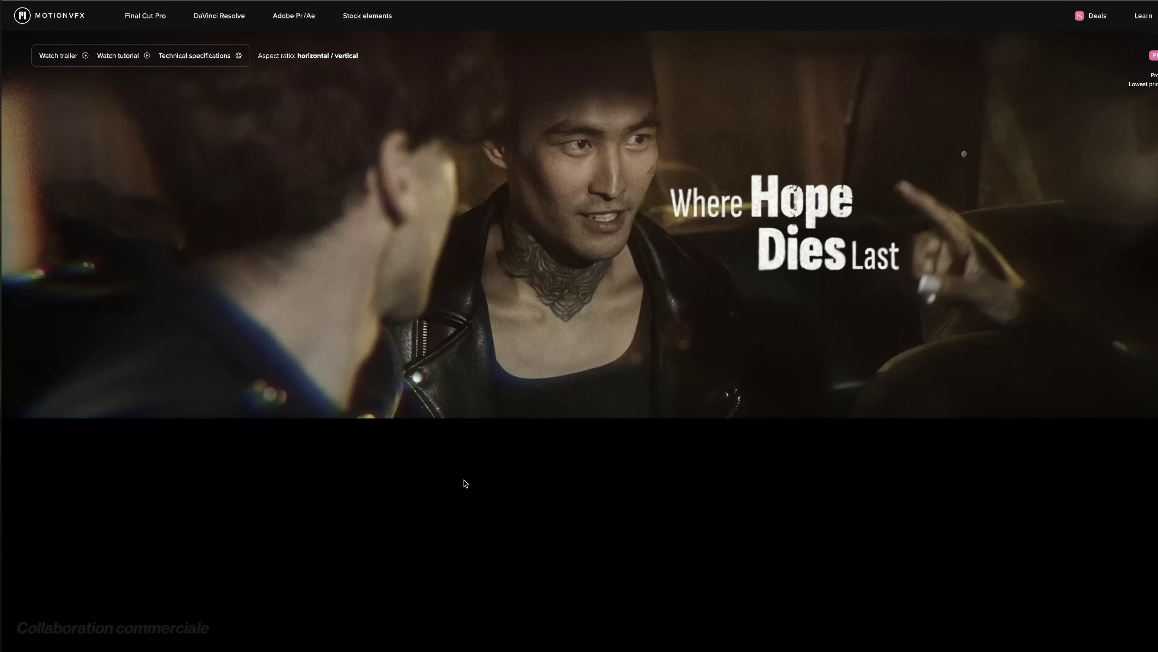
pyautogui.scroll(-2, 576, 401)
pyautogui.scroll(-7, 575, 401)
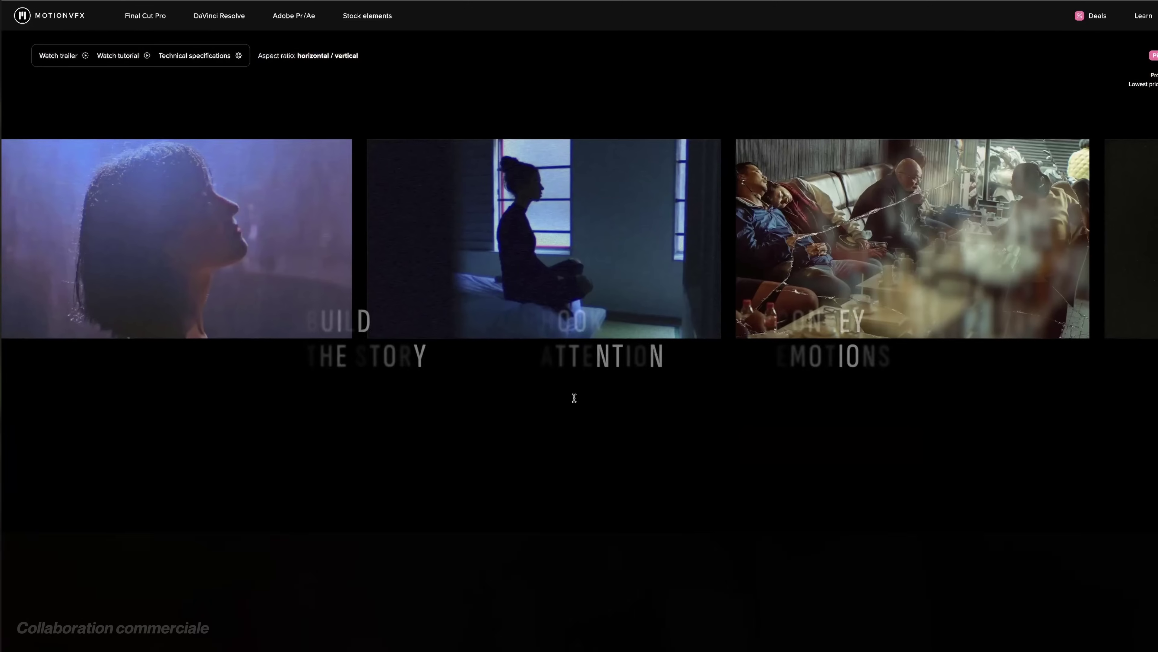
# - Go back to the DaVinci Resolve listing and open the mDocumentary DVR product page
pyautogui.press('super+bracketleft')
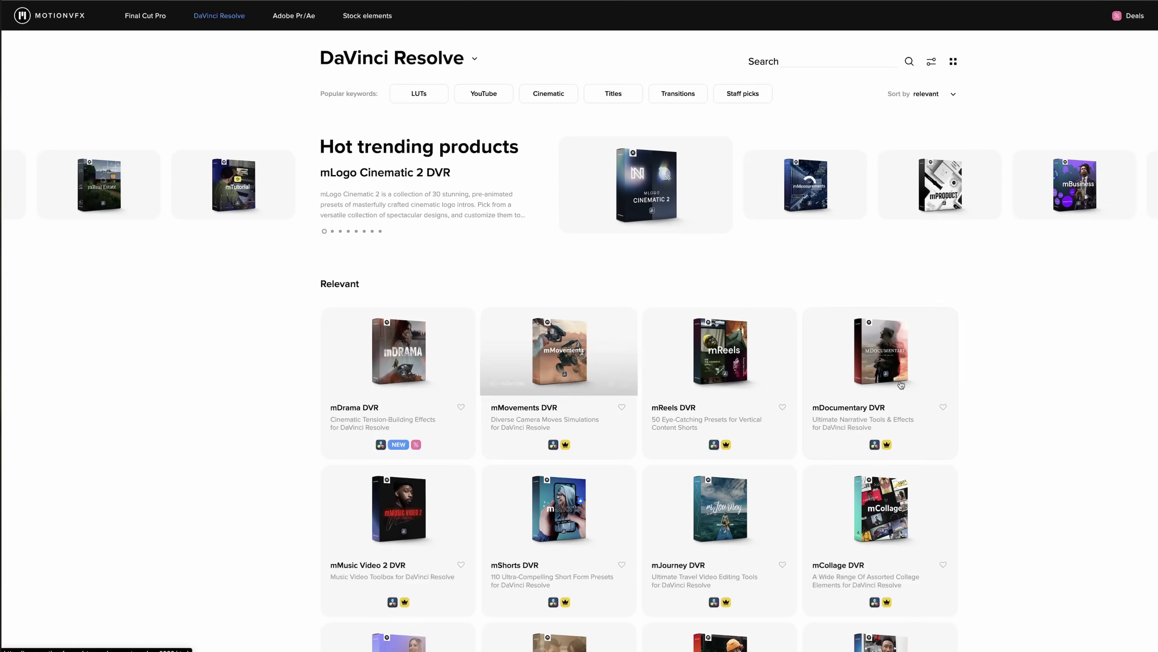
pyautogui.click(902, 368)
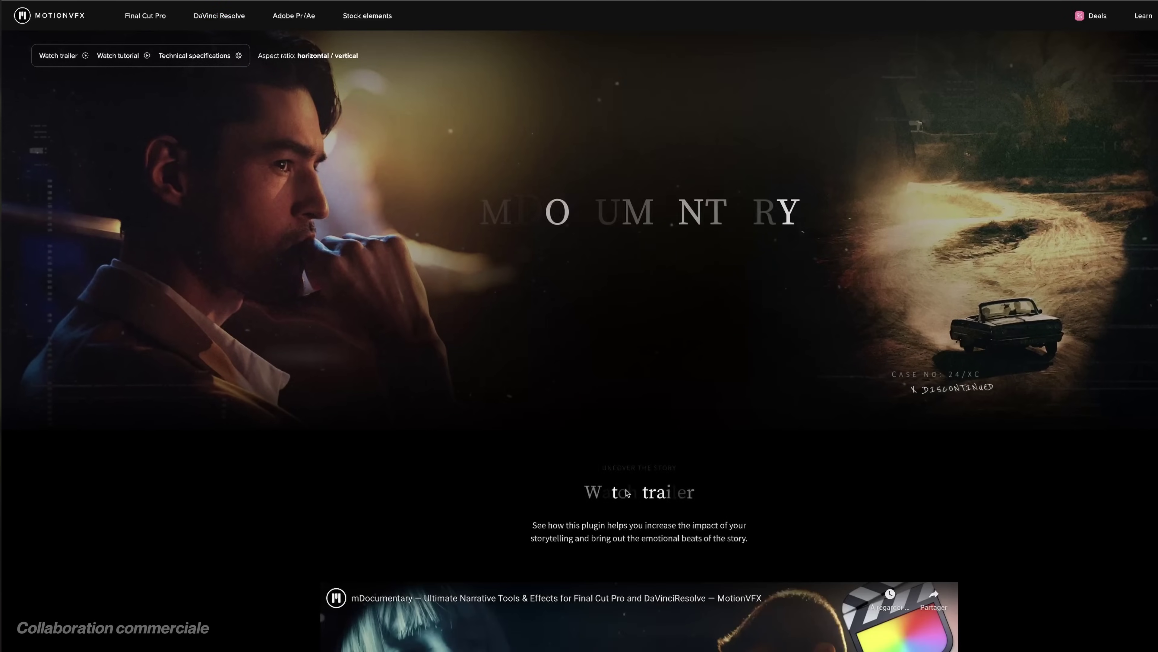
pyautogui.scroll(-4, 776, 424)
pyautogui.scroll(-5, 684, 465)
pyautogui.scroll(-5, 627, 492)
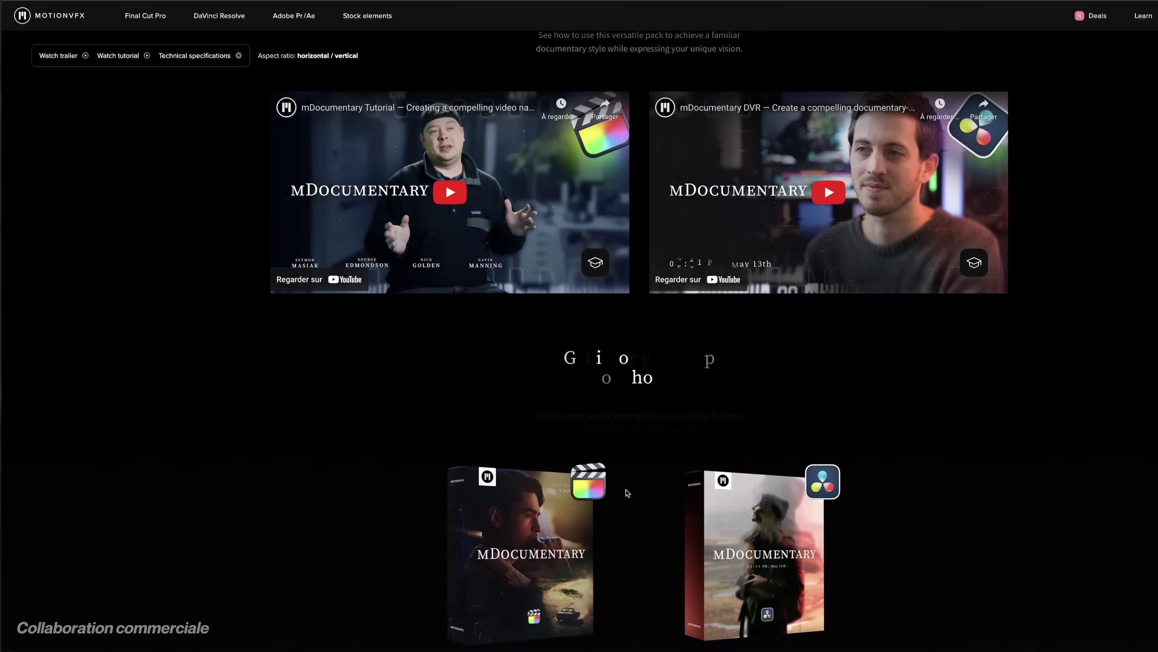
pyautogui.scroll(-3, 627, 492)
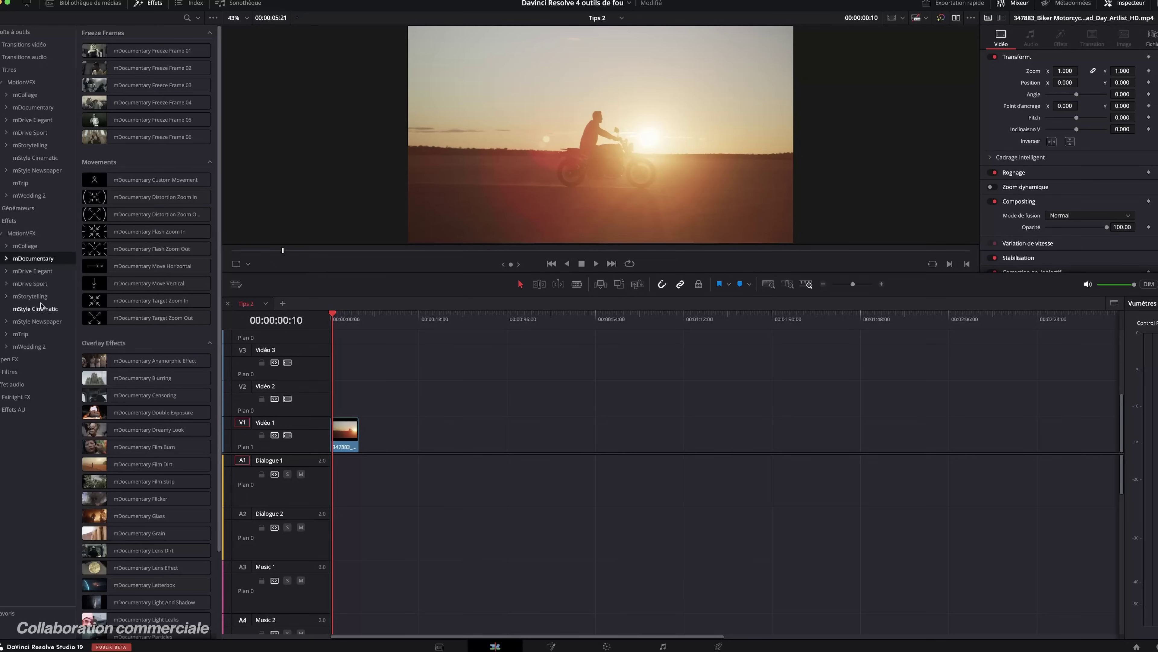
# - Apply the mStyle Cinematic Anamorphic Effect to the V1 sunset clip and toggle it off to compare
pyautogui.click(35, 309)
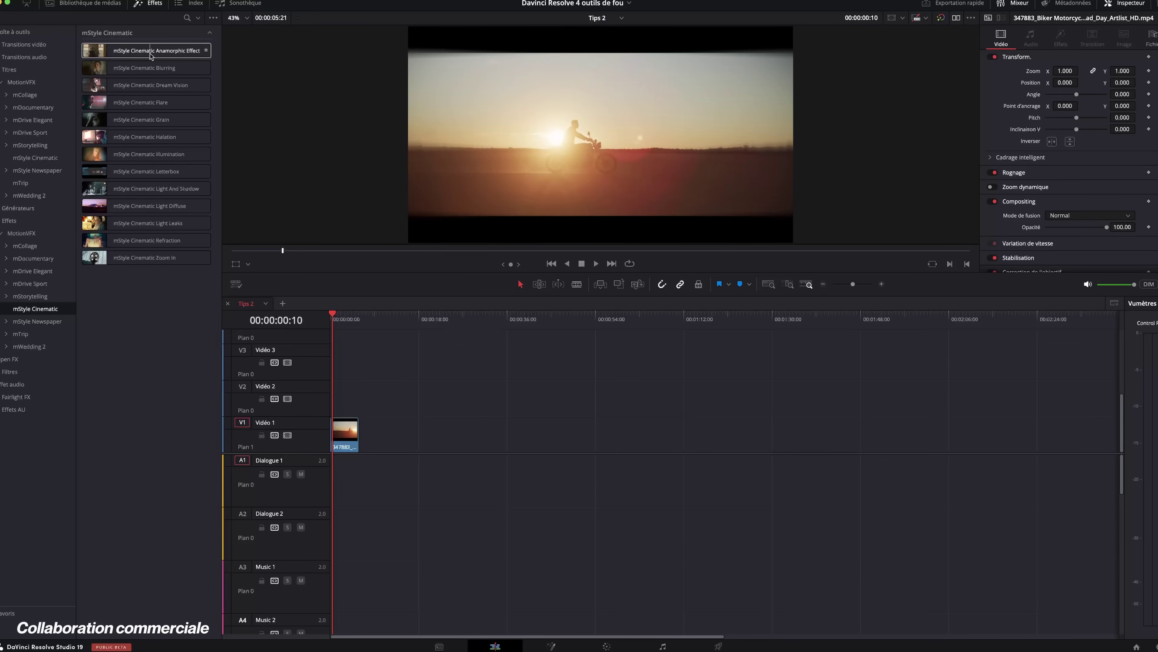
pyautogui.moveTo(129, 56); pyautogui.dragTo(441, 403)
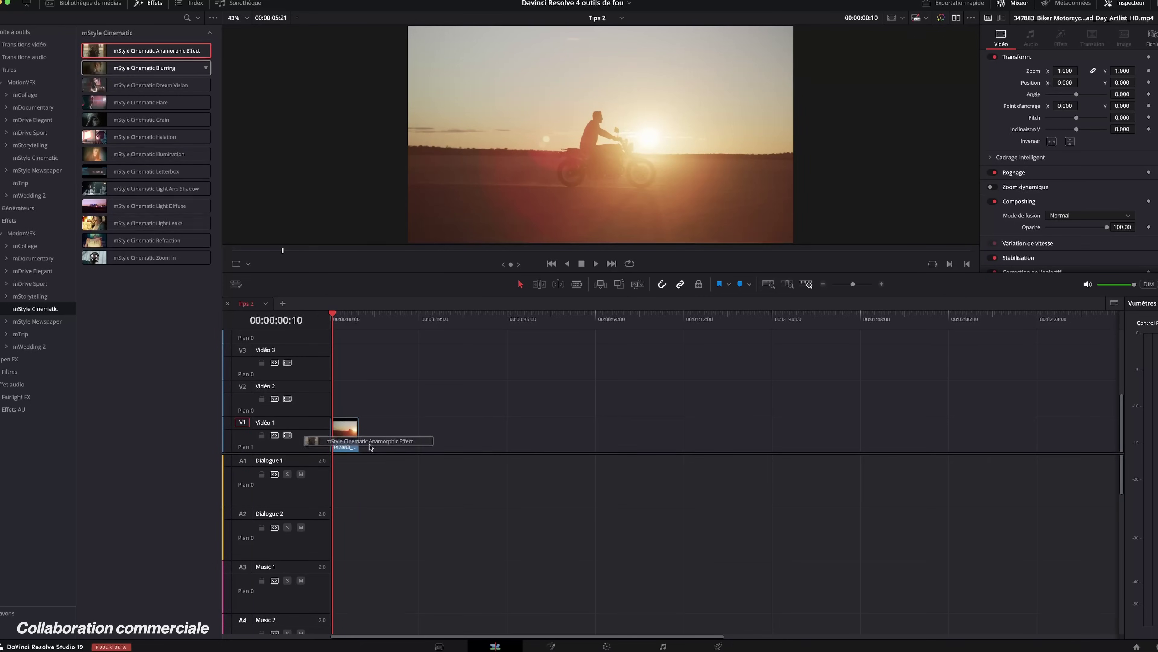
pyautogui.moveTo(350, 437); pyautogui.dragTo(350, 437)
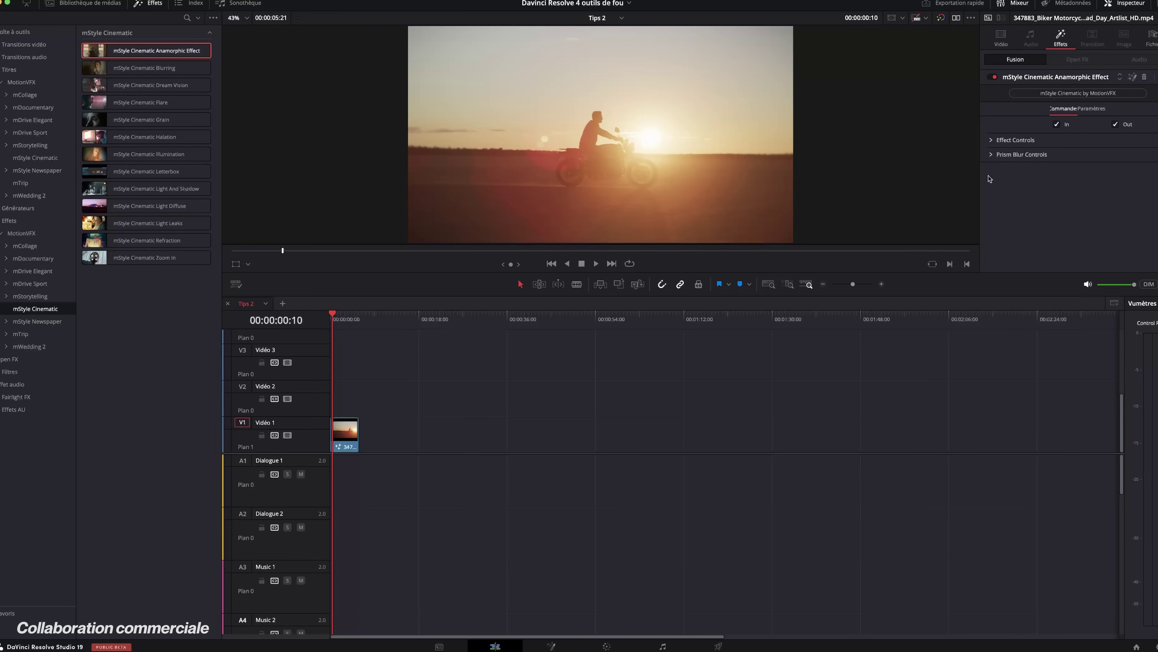
pyautogui.click(992, 78)
# - Browse the MotionVFX effects list and the mDocumentary and mCollage titles
pyautogui.click(22, 233)
pyautogui.scroll(-20, 146, 319)
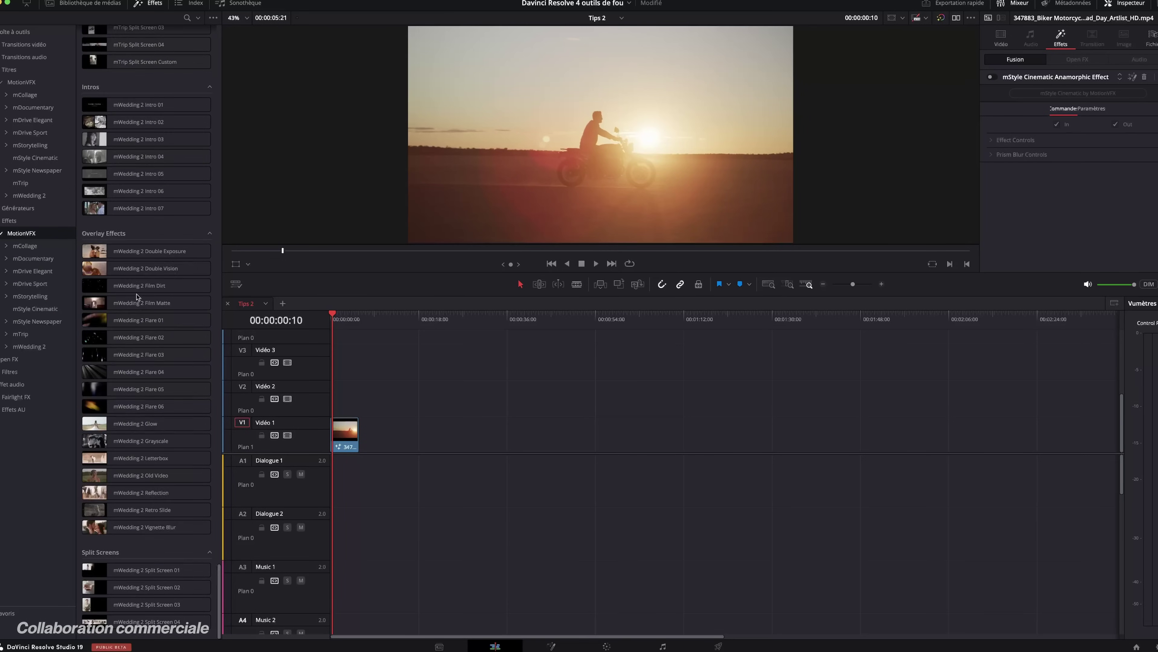
pyautogui.click(32, 107)
pyautogui.click(28, 94)
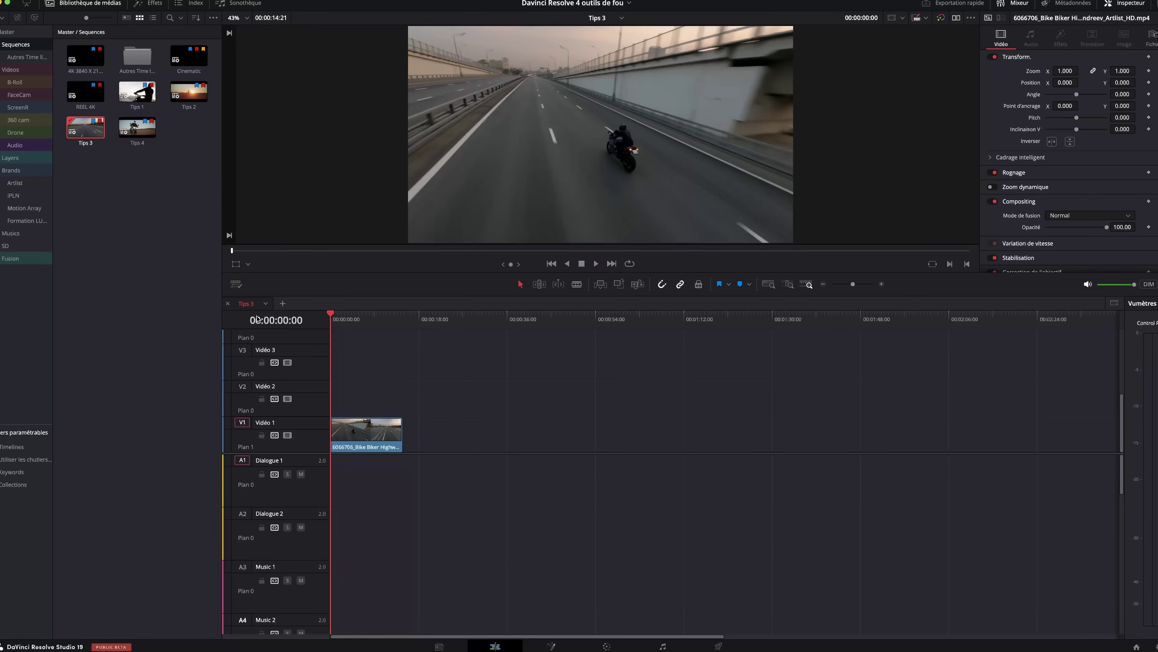
# - Rewind to the clip start, open it in Fusion and move both nodes lower in the graph
pyautogui.moveTo(339, 319); pyautogui.dragTo(316, 319)
pyautogui.click(552, 646)
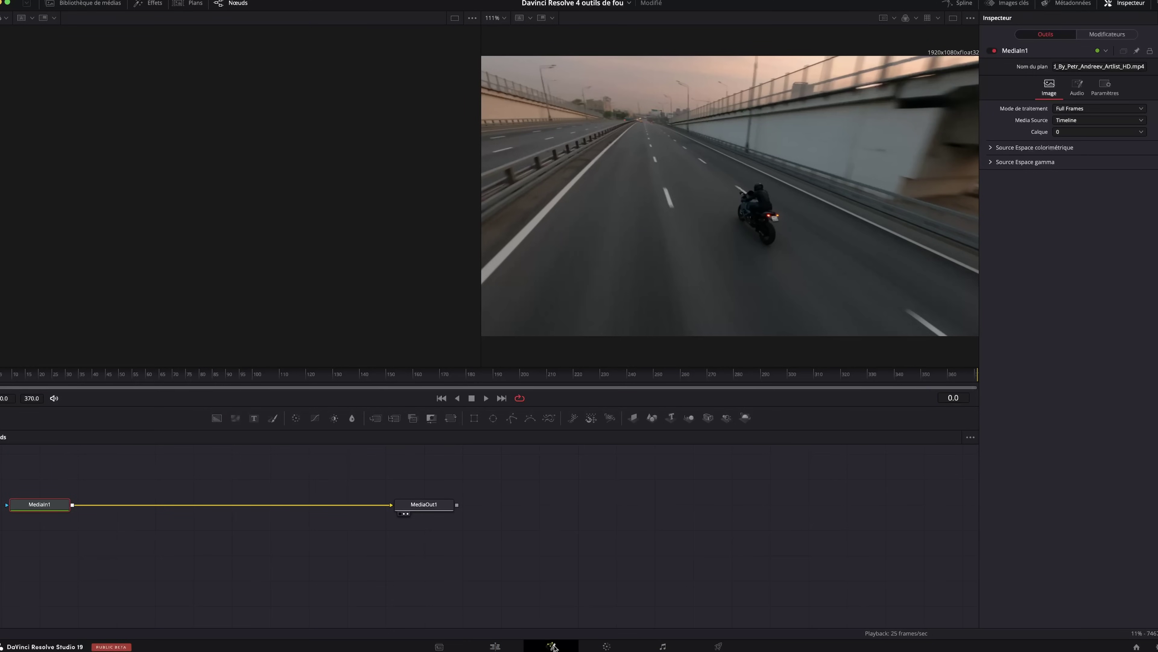
pyautogui.moveTo(11, 476); pyautogui.dragTo(429, 508)
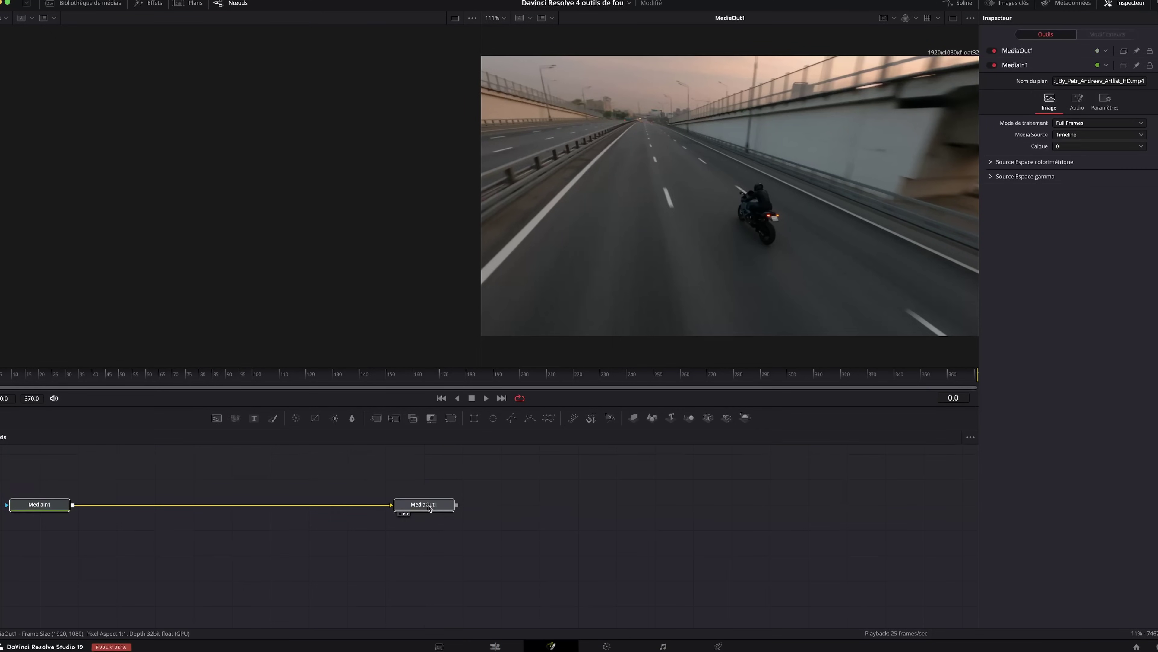
pyautogui.moveTo(644, 560); pyautogui.dragTo(605, 586)
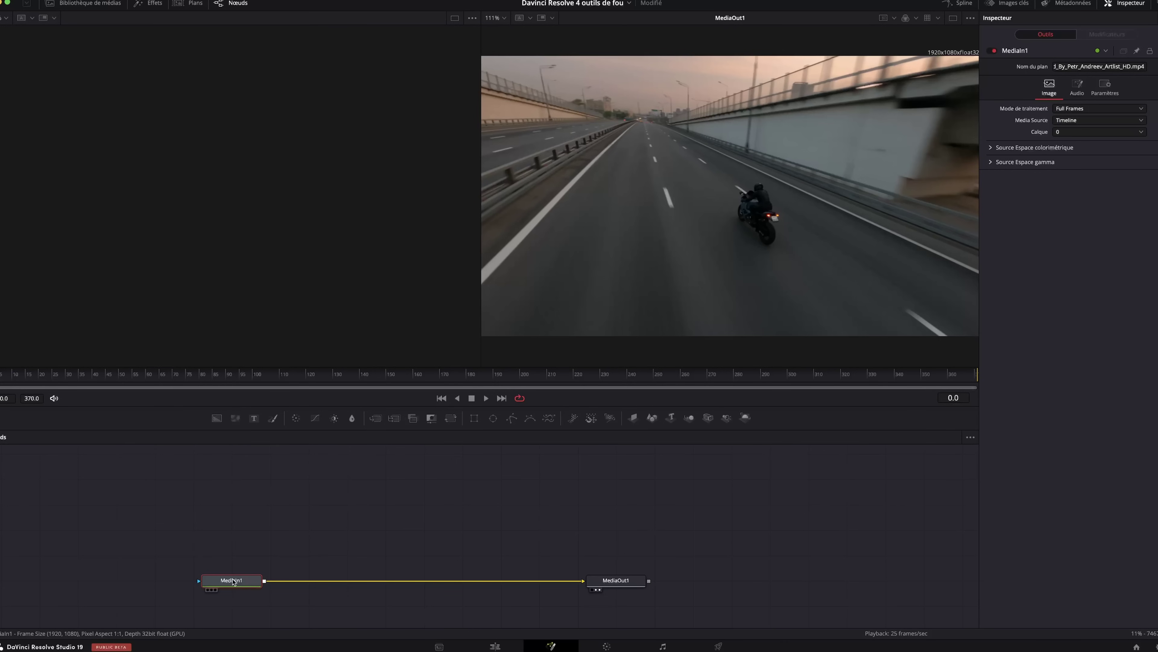
# - Show MediaIn1 in the left viewer, rename it moto and search for the Tracker tool
pyautogui.press('1')
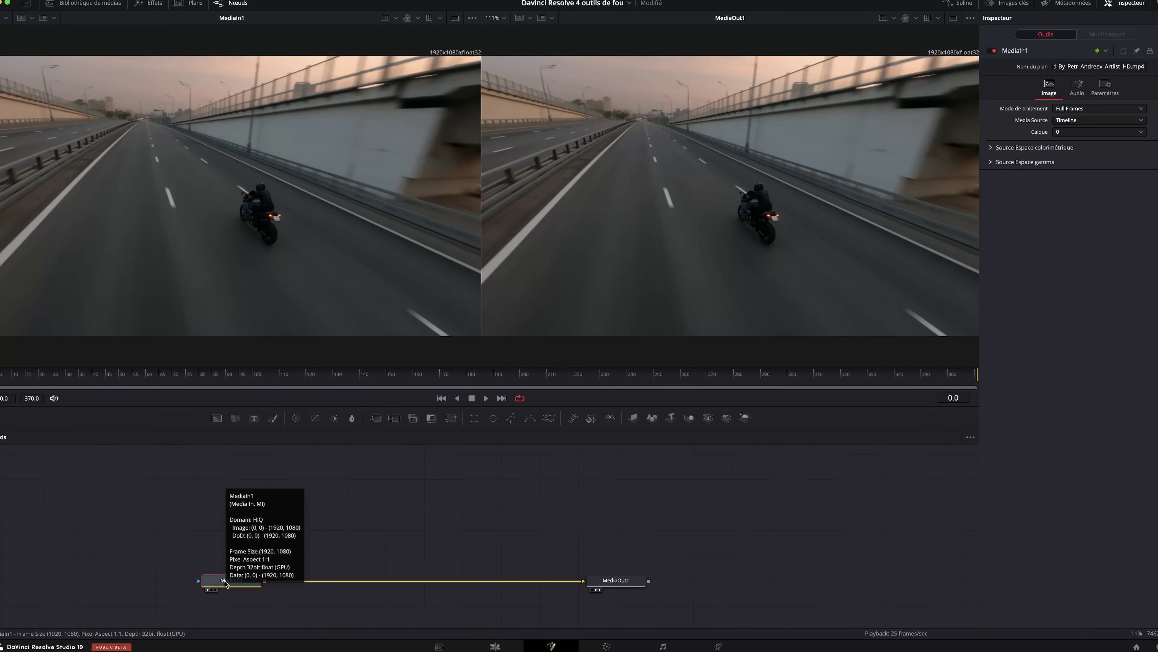
pyautogui.press('F2')
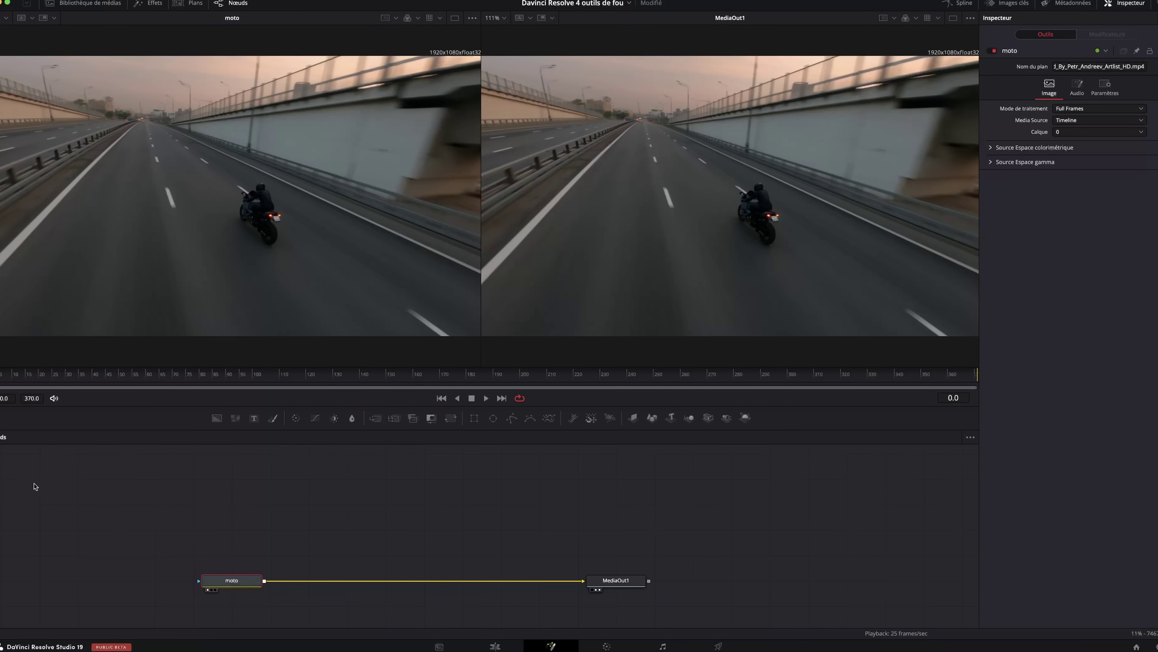
pyautogui.hotkey('shift', 'space')
pyautogui.write('Tracker')
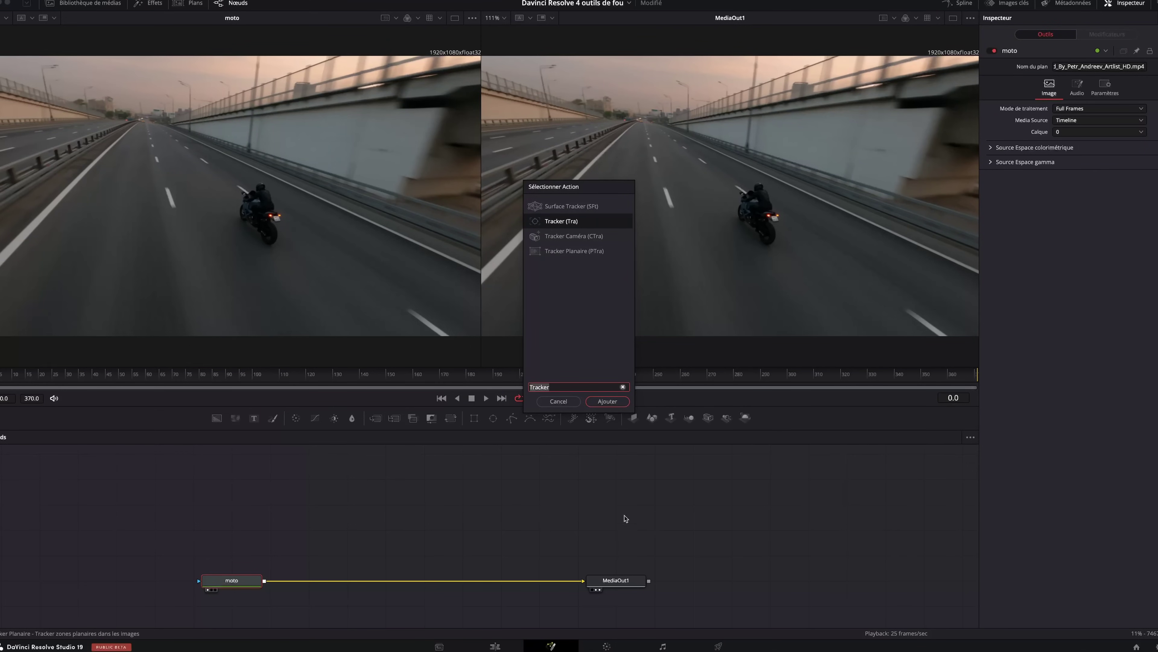
# - Insert a Tracker node after moto, place the track point on the tail light and track forward
pyautogui.click(607, 401)
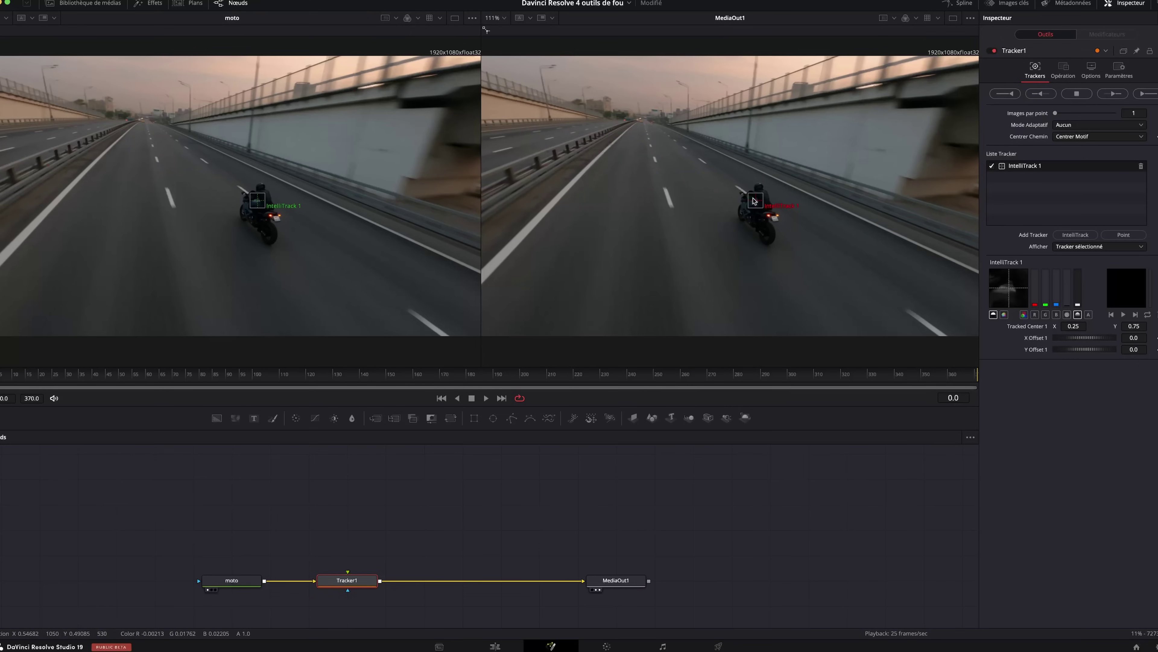
pyautogui.scroll(2, 753, 201)
pyautogui.scroll(2, 753, 201)
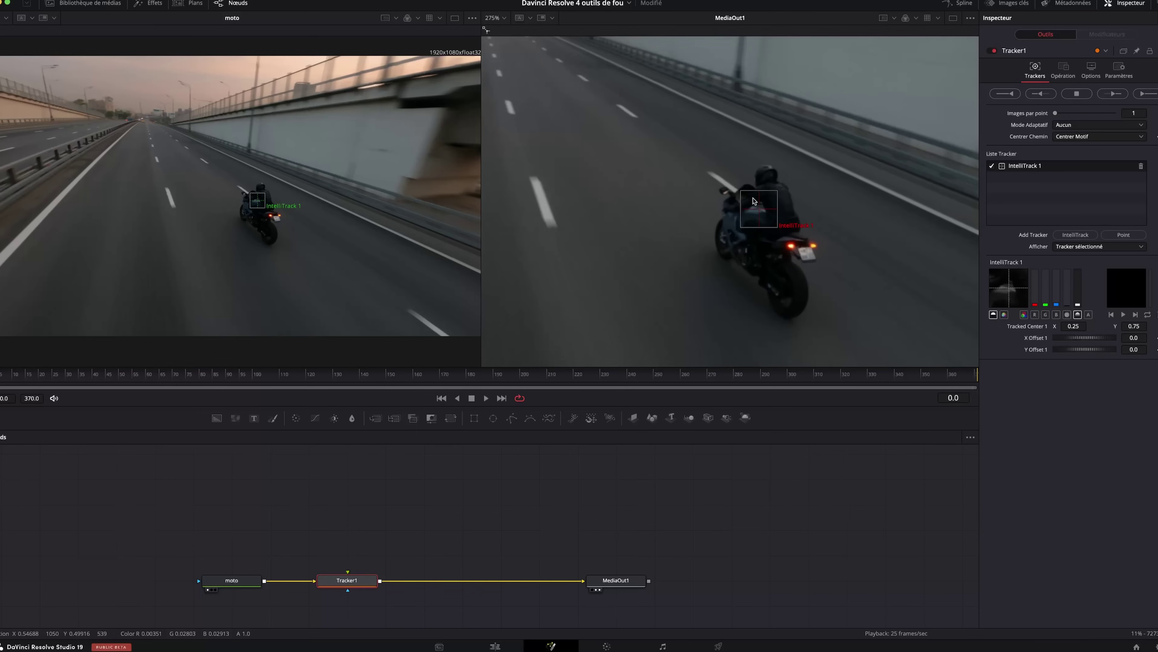
pyautogui.scroll(2, 753, 201)
pyautogui.scroll(2, 753, 201)
pyautogui.moveTo(754, 201); pyautogui.dragTo(761, 225)
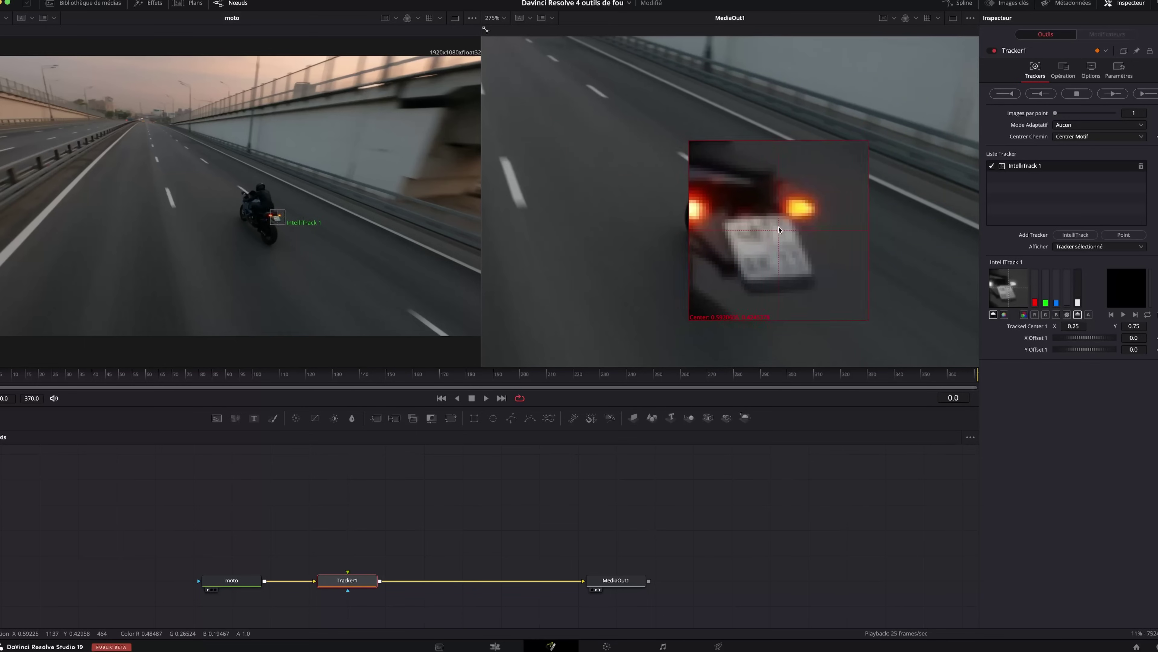
pyautogui.moveTo(761, 225); pyautogui.dragTo(762, 225)
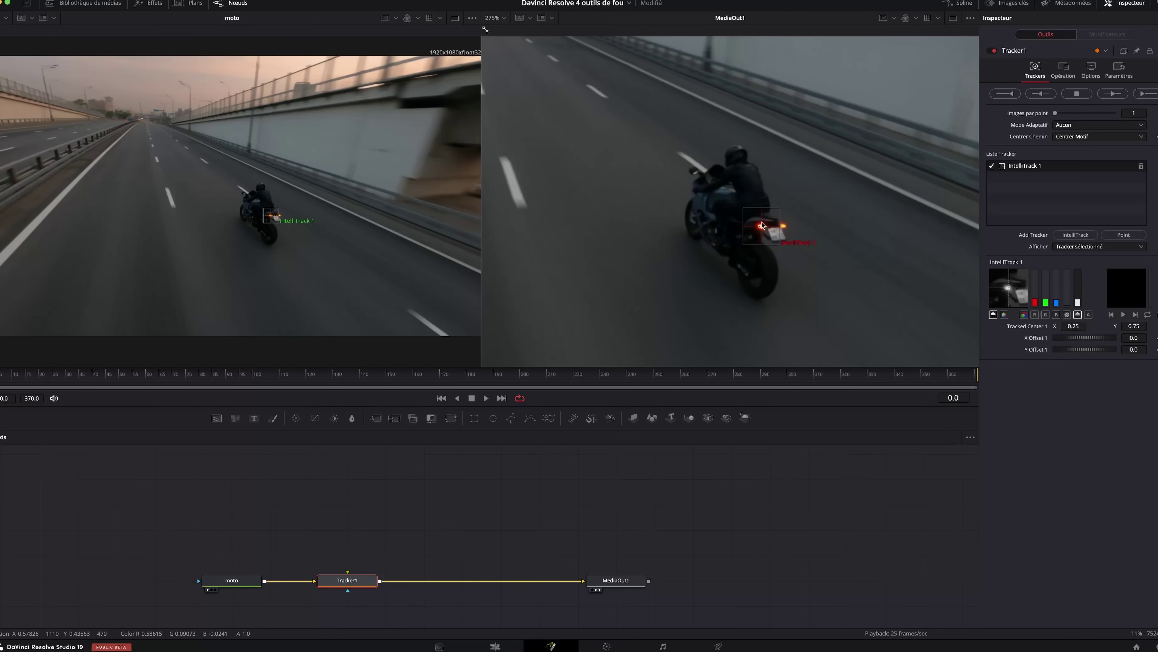
pyautogui.click(1144, 95)
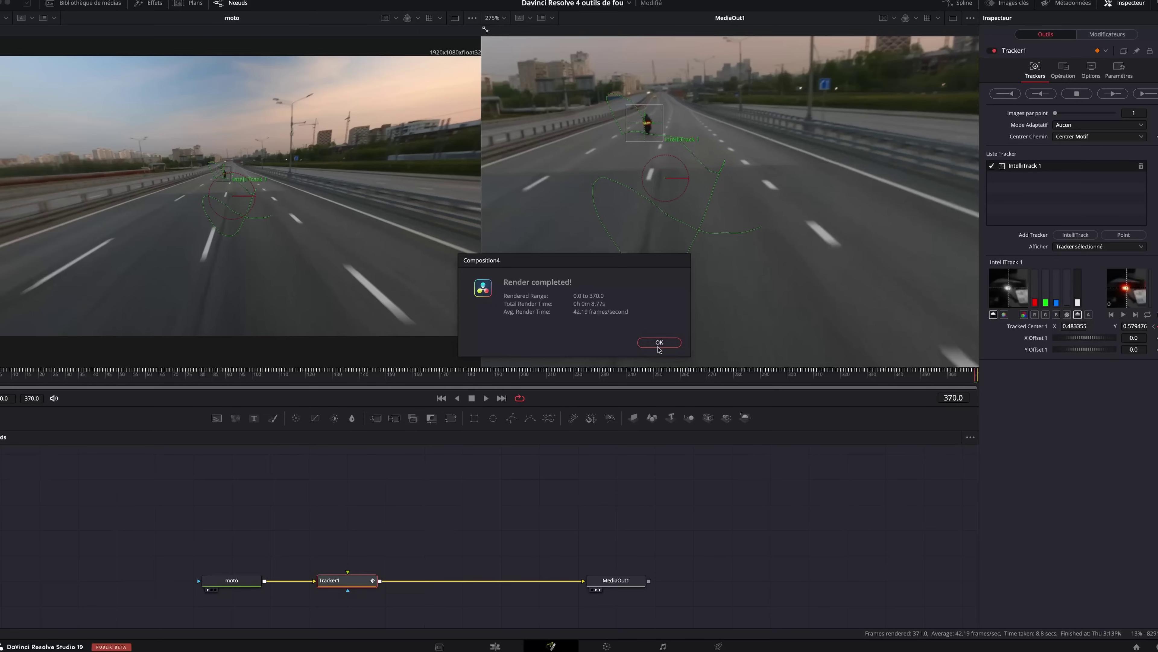
pyautogui.click(659, 343)
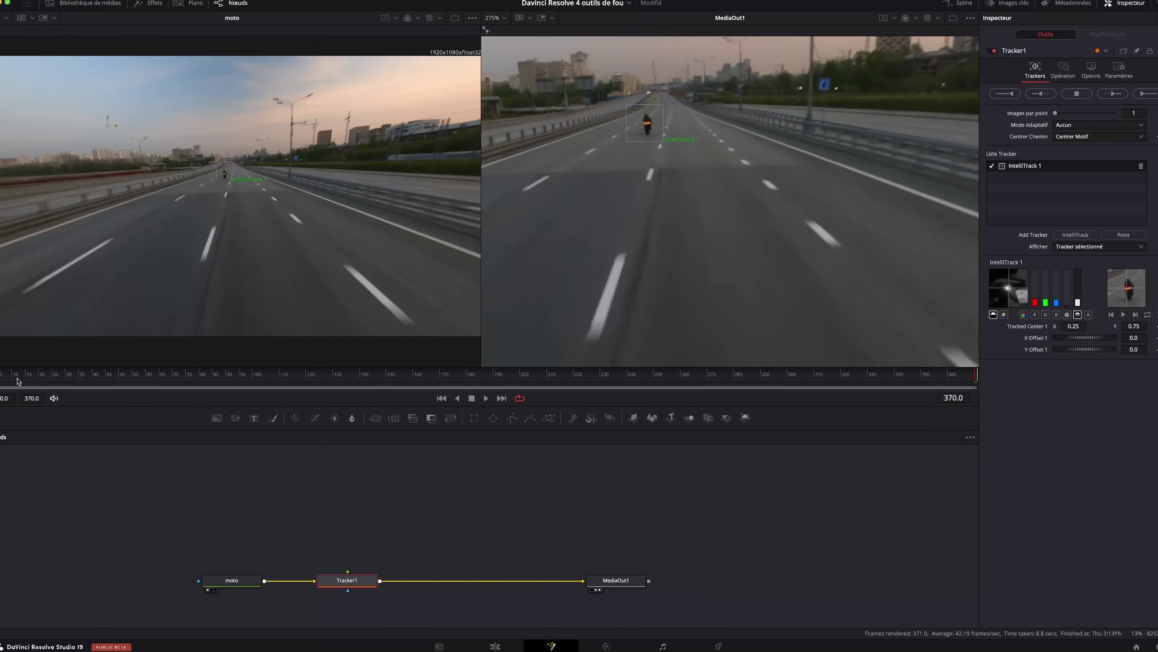
# - From frame 0, reposition the track point and track forward again
pyautogui.moveTo(18, 381); pyautogui.dragTo(0, 381)
pyautogui.moveTo(714, 157)
pyautogui.mouseDown()
pyautogui.moveTo(752, 223)
pyautogui.moveTo(708, 171)
pyautogui.moveTo(732, 156)
pyautogui.mouseUp()
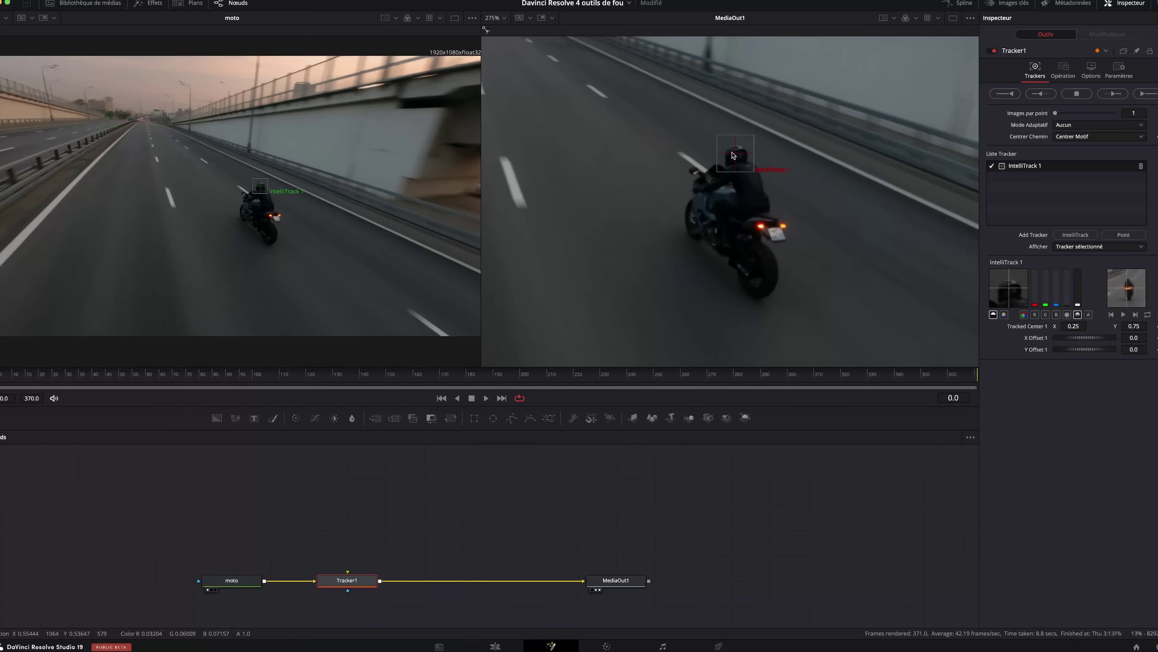
pyautogui.click(1142, 95)
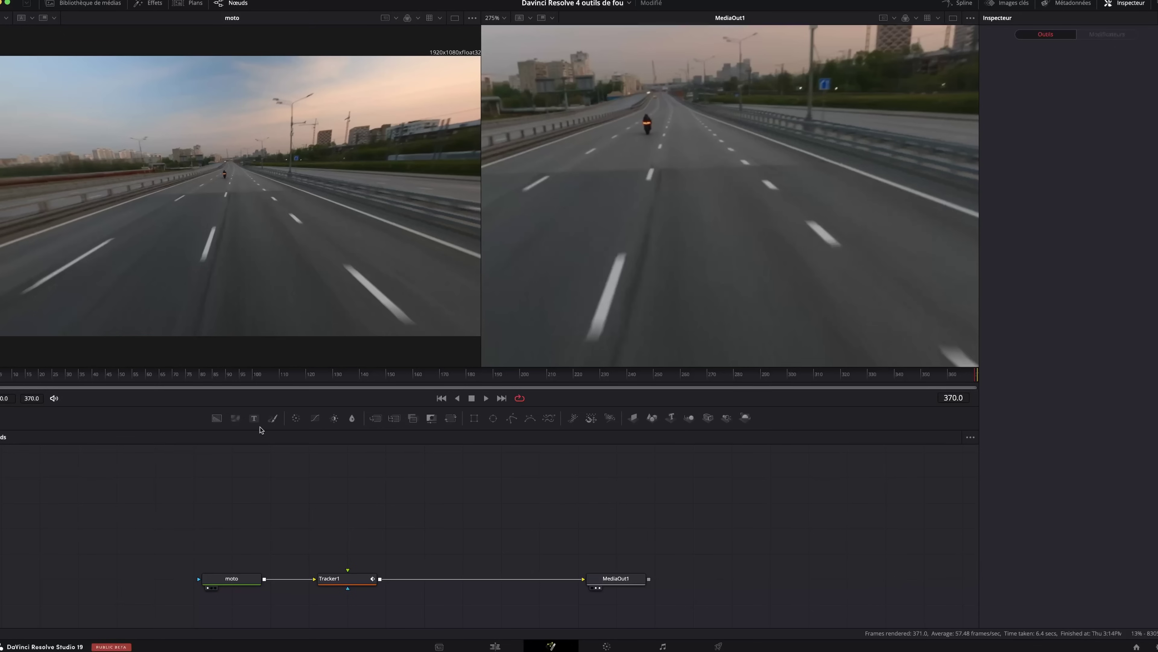
# - Add a Text+ node and set Tracker1's operation to Match Move for the Moto text
pyautogui.moveTo(331, 508); pyautogui.dragTo(331, 508)
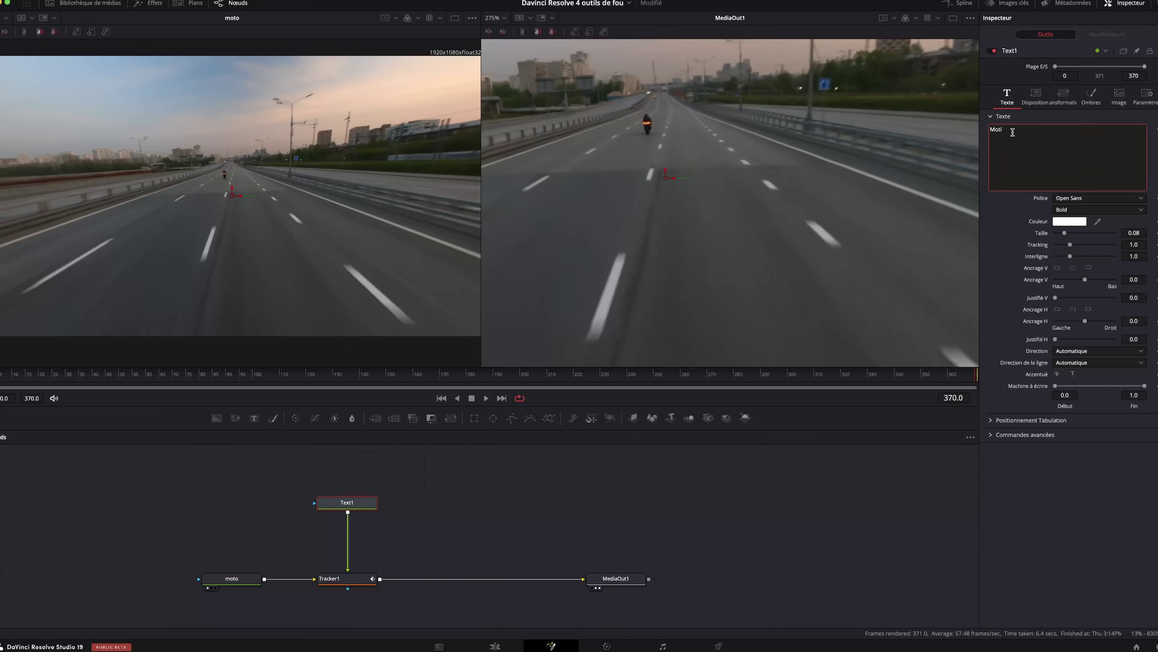
pyautogui.click(344, 583)
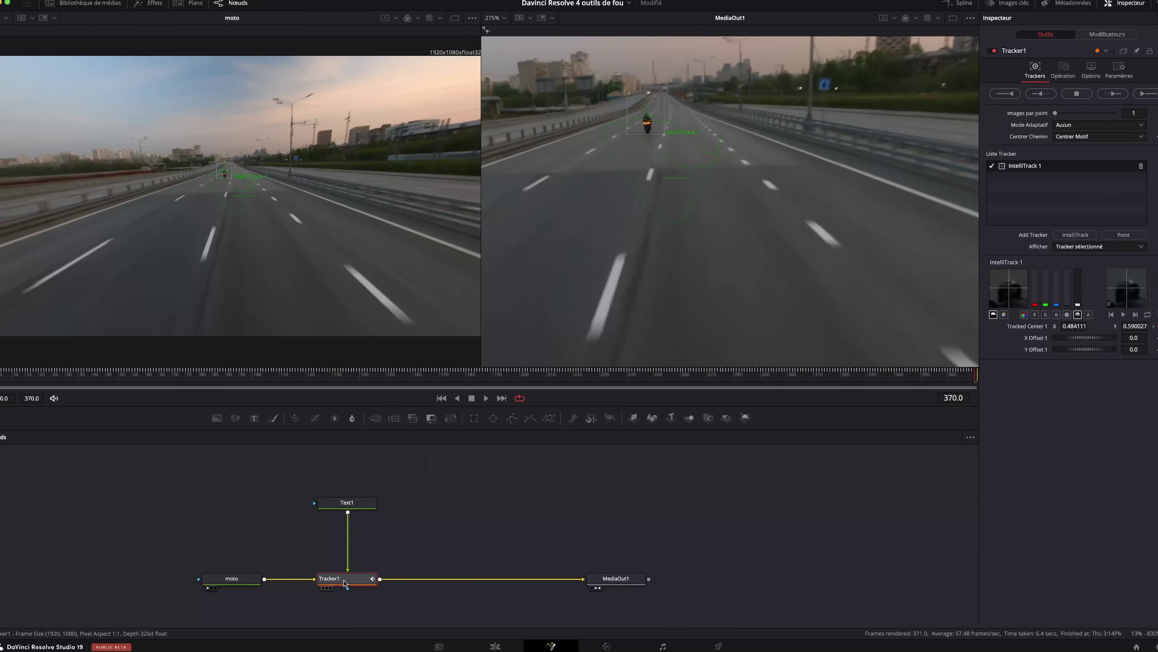
pyautogui.click(1065, 77)
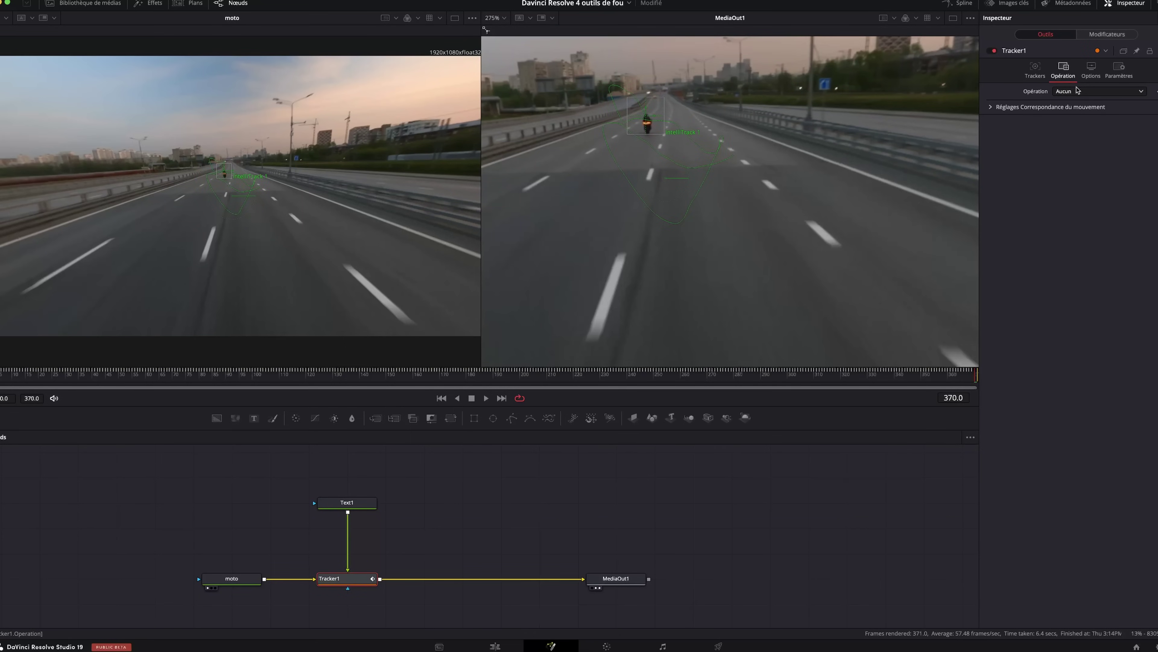
pyautogui.click(1089, 114)
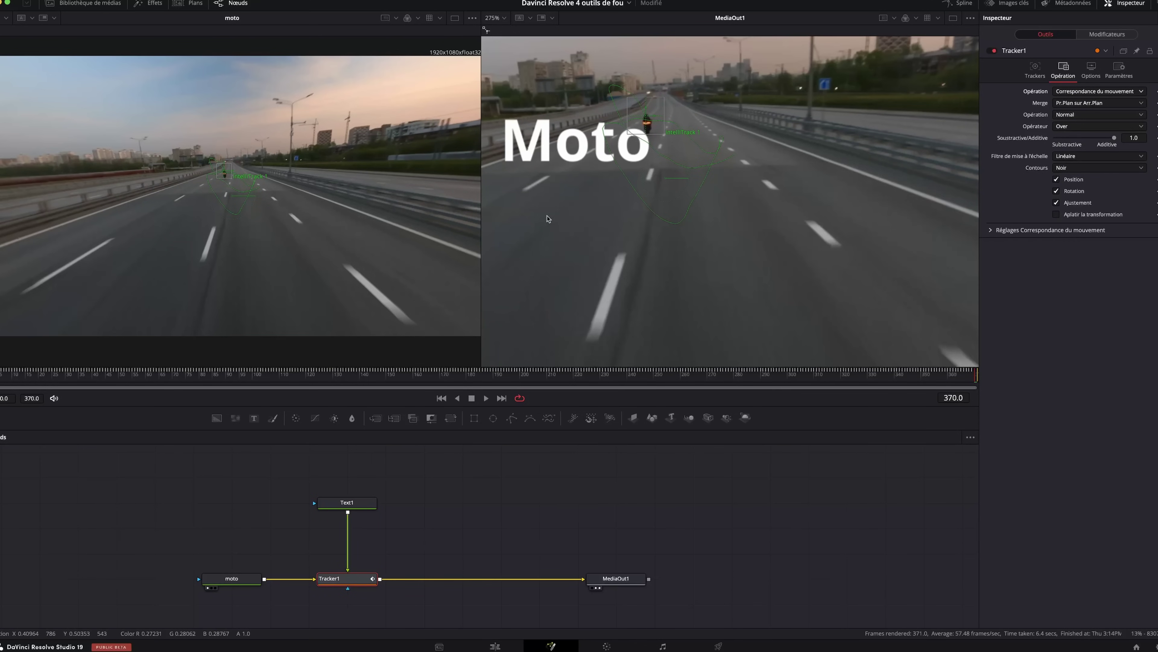
# - Shrink the Moto text, place it by the rider and check it at an earlier frame
pyautogui.click(352, 501)
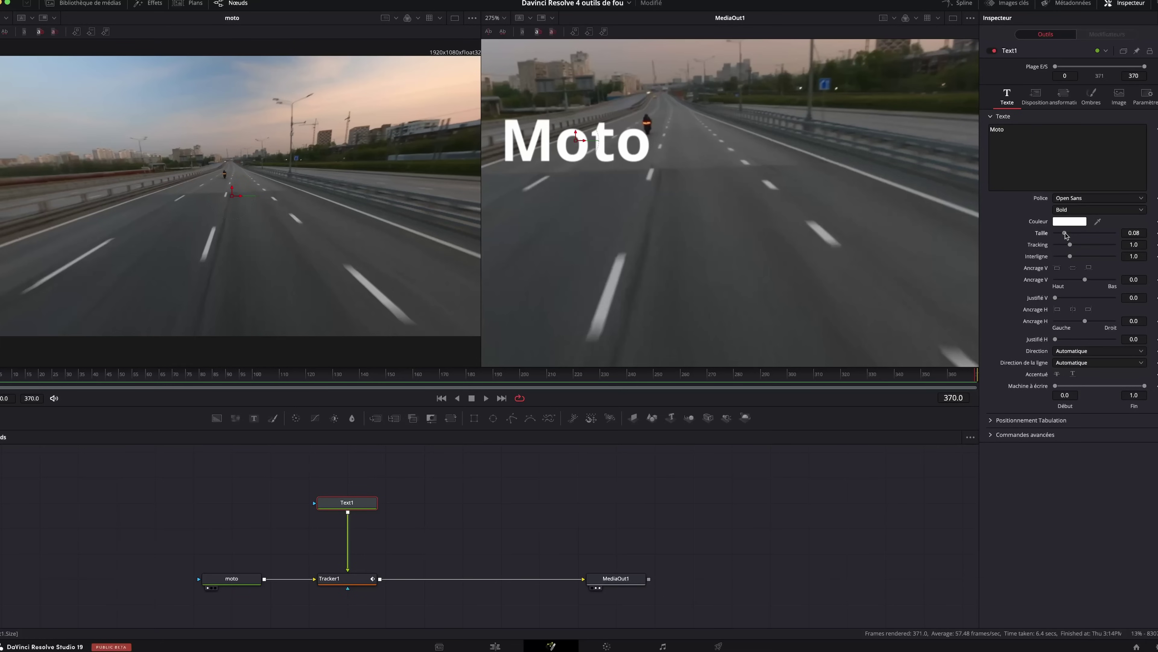
pyautogui.moveTo(1064, 233); pyautogui.dragTo(1059, 233)
pyautogui.moveTo(575, 141); pyautogui.dragTo(649, 101)
pyautogui.moveTo(1143, 235); pyautogui.dragTo(1135, 235)
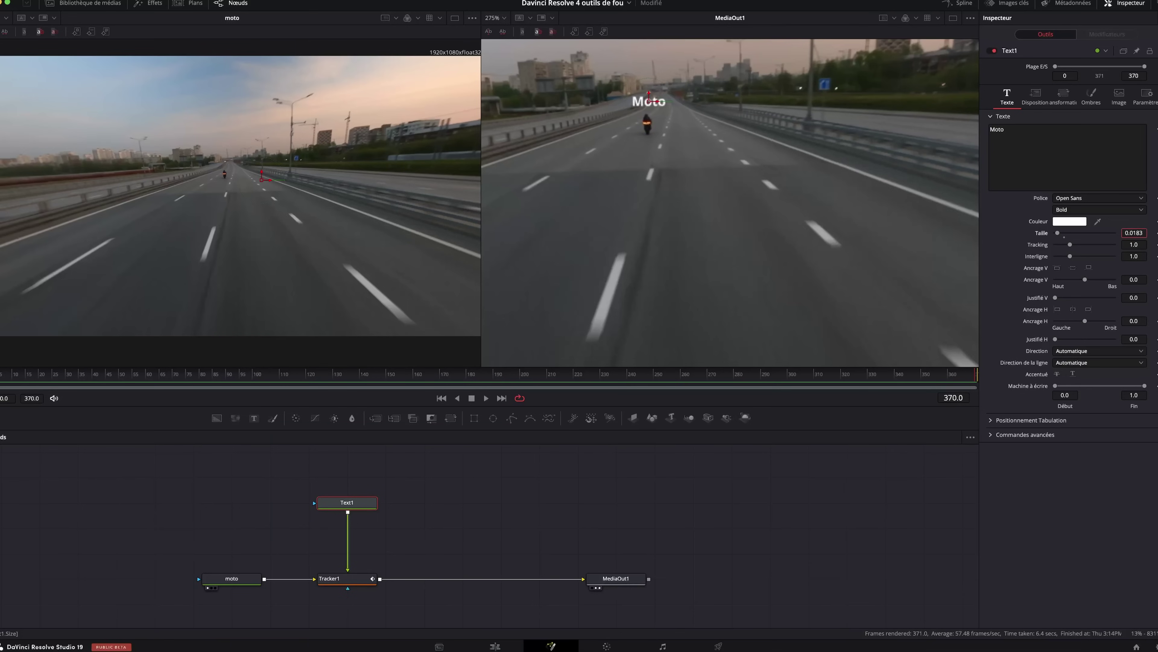
pyautogui.click(179, 381)
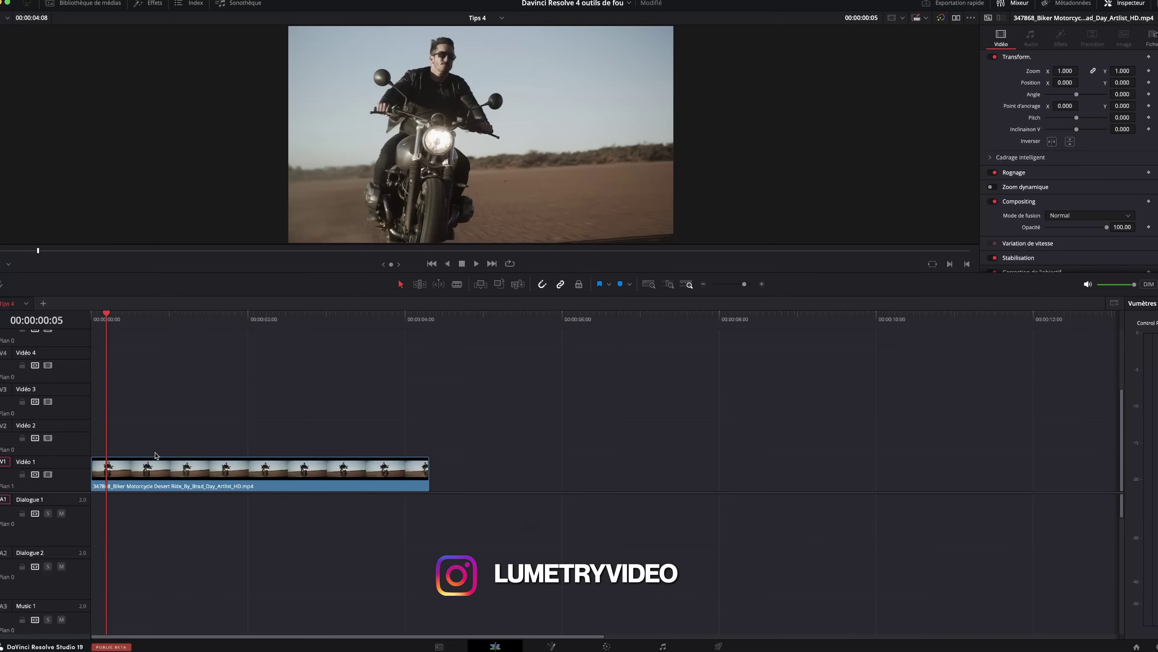
# - Play the Tips 4 timeline with the desert motorcycle rider clip
pyautogui.press('space')
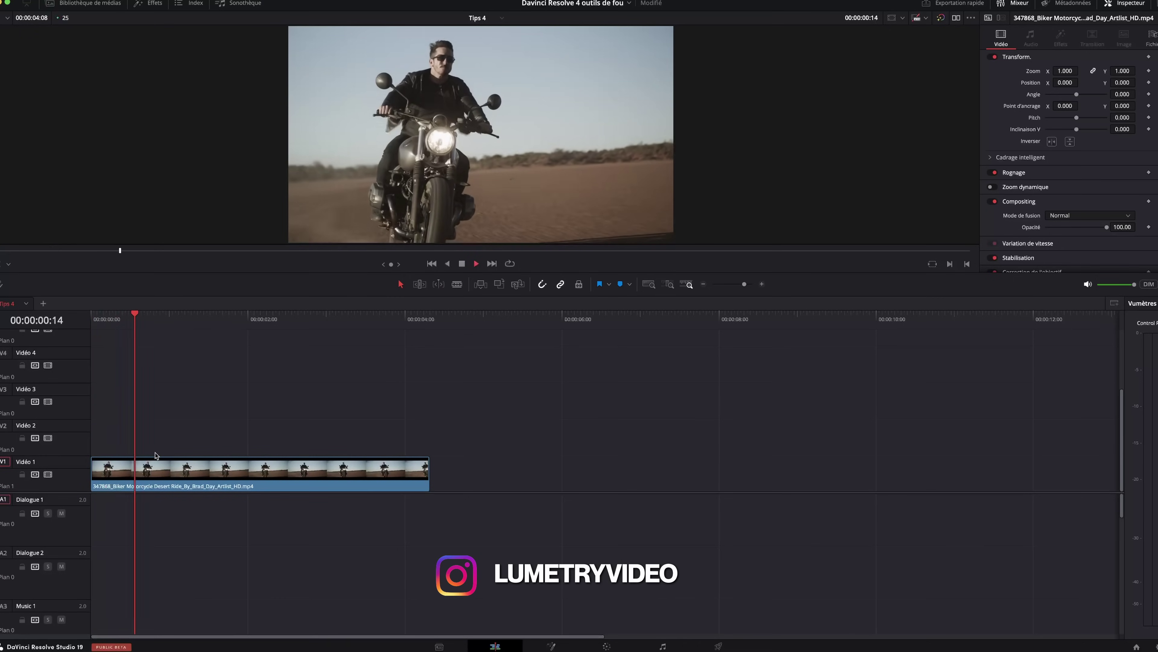
# - Add a Basic Title above the desert clip, trimmed to end with the video
pyautogui.click(202, 319)
pyautogui.press('Home')
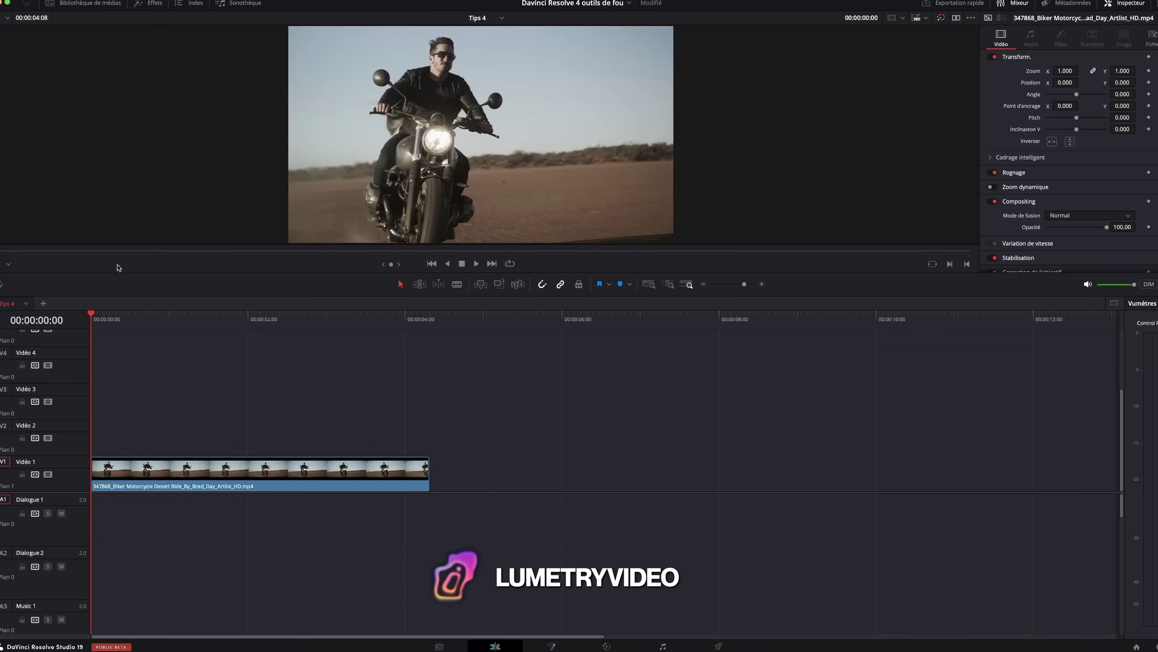
pyautogui.click(147, 3)
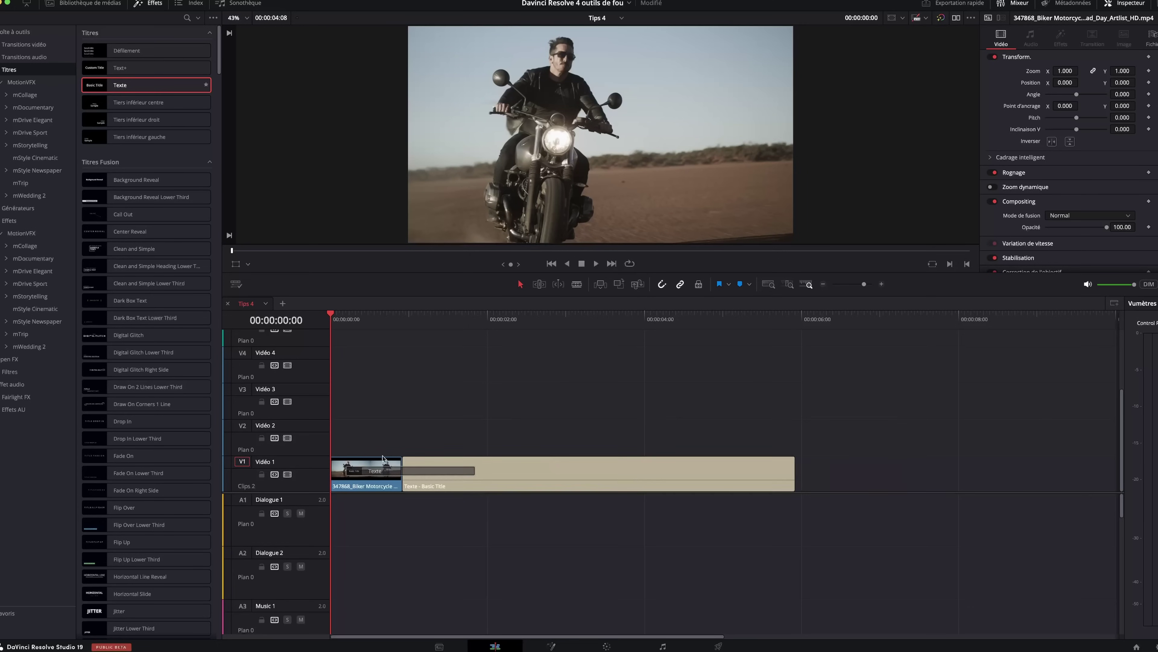
pyautogui.moveTo(124, 86); pyautogui.dragTo(355, 434)
pyautogui.press('Down')
pyautogui.hotkey('shift', ']')
pyautogui.click(391, 316)
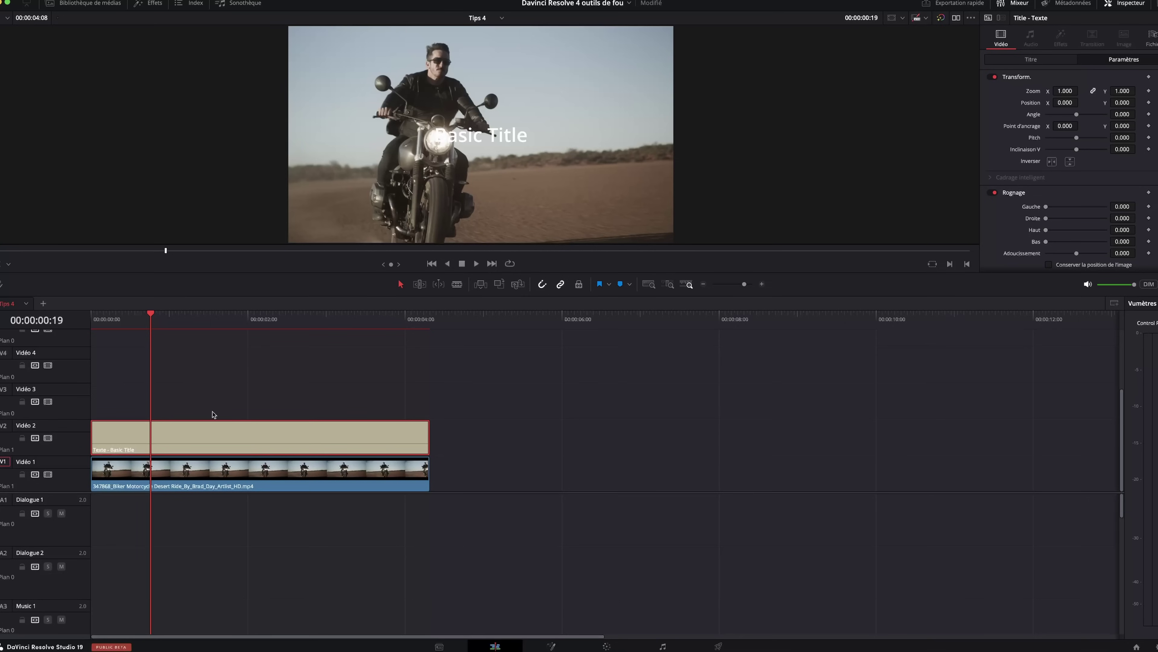
# - Replace the title text with 'Johnny et sa moto'
pyautogui.click(1032, 60)
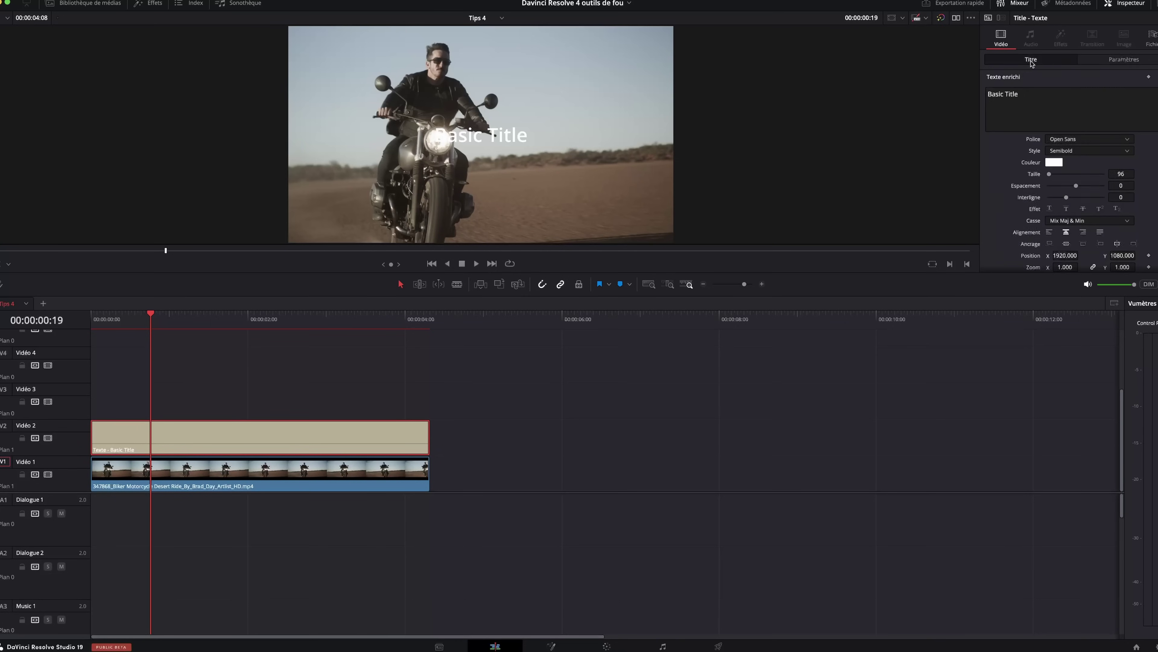
pyautogui.tripleClick(1012, 96)
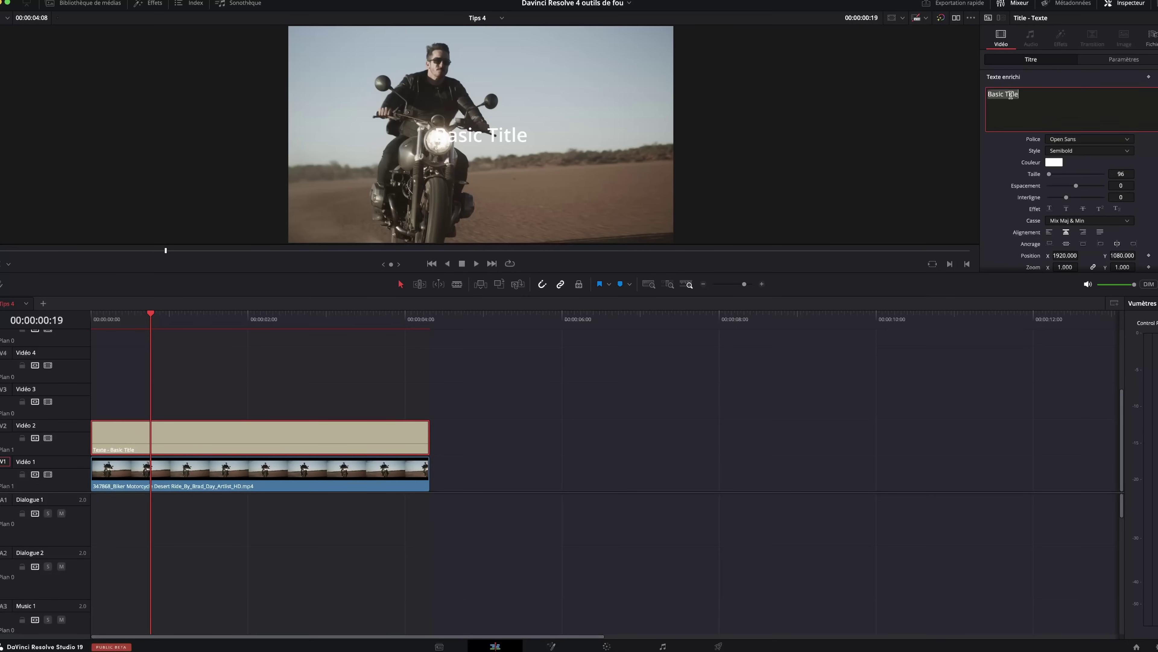
pyautogui.write('Johnny et sa mo')
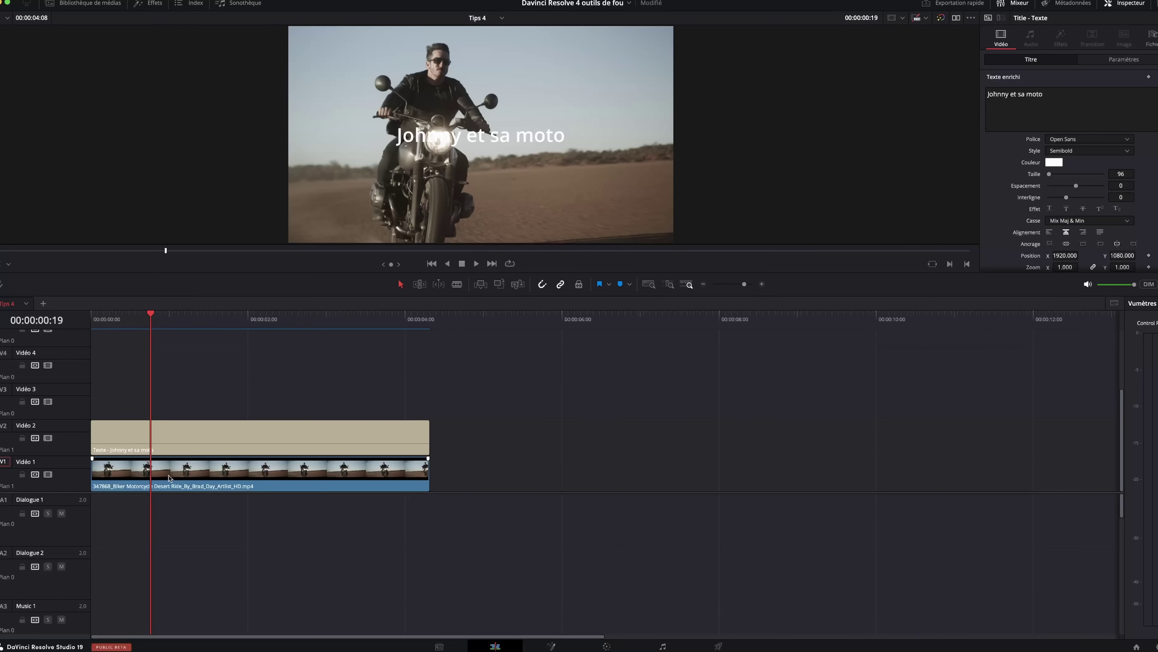
# - Copy the motorcycle clip from Vidéo 1 onto Vidéo 3 and open it on the Color page
pyautogui.click(169, 477)
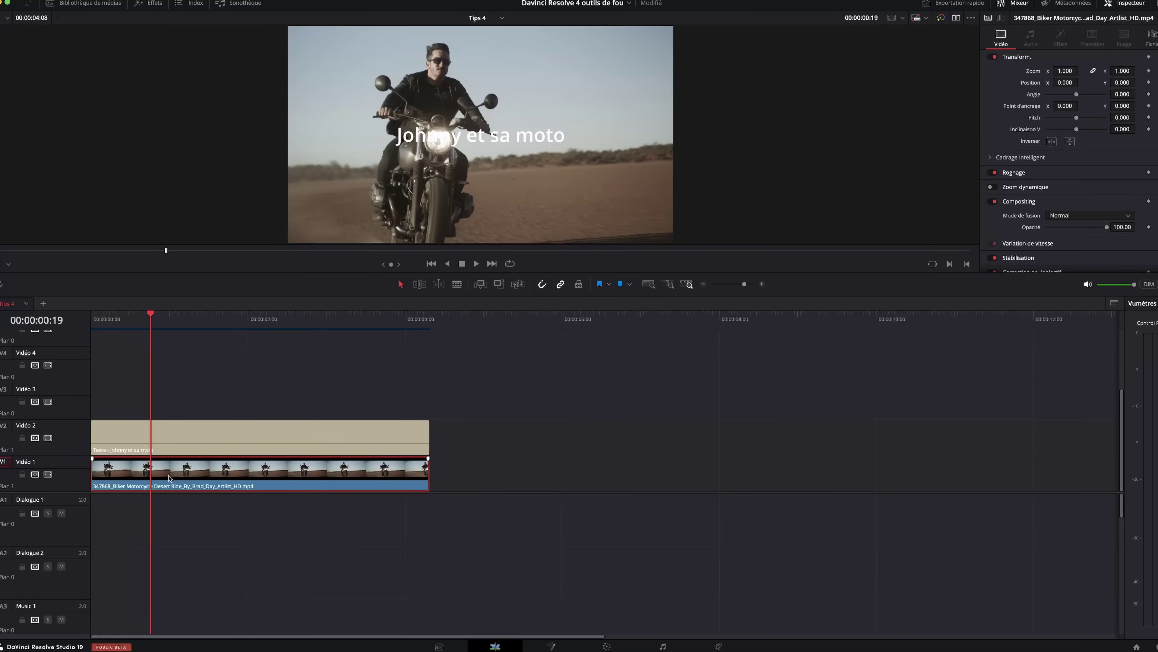
pyautogui.keyDown('alt'); pyautogui.moveTo(169, 477); pyautogui.dragTo(168, 402); pyautogui.keyUp('alt')
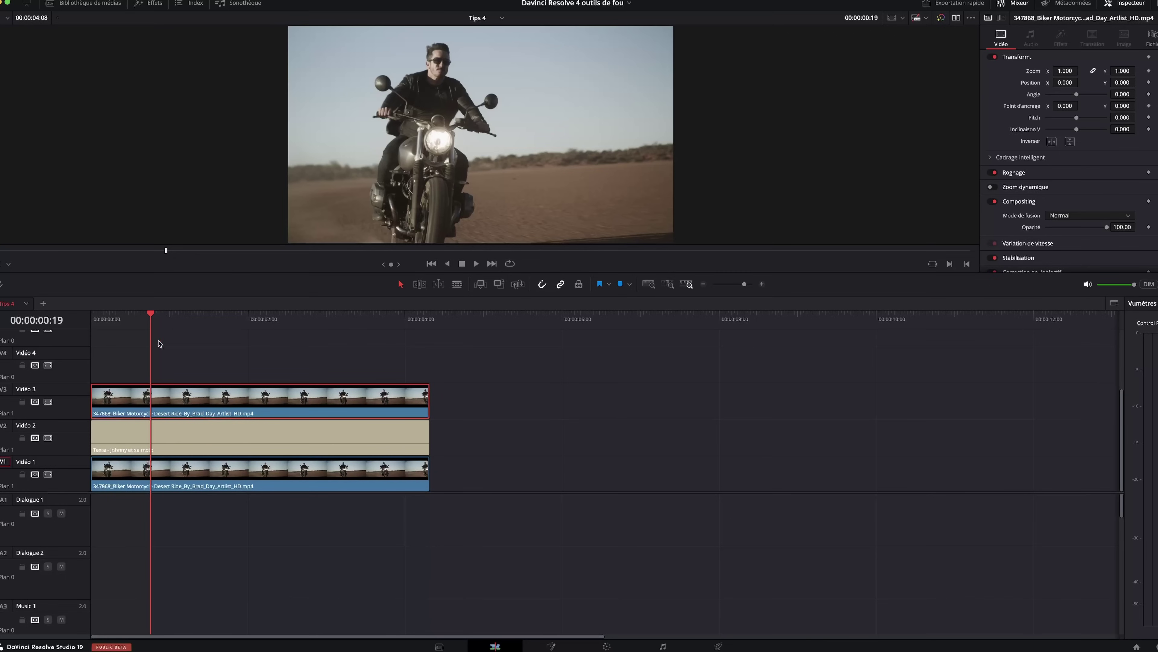
pyautogui.click(606, 647)
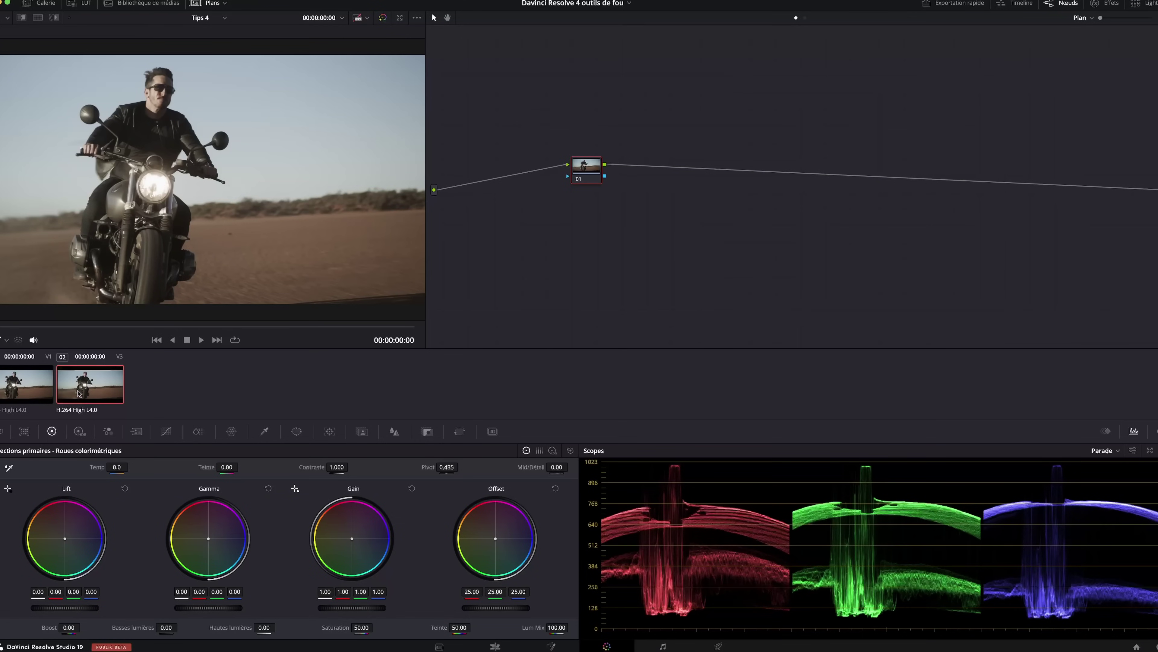
# - Select the top-track clip for grading and show the timeline under the thumbnails
pyautogui.click(15, 388)
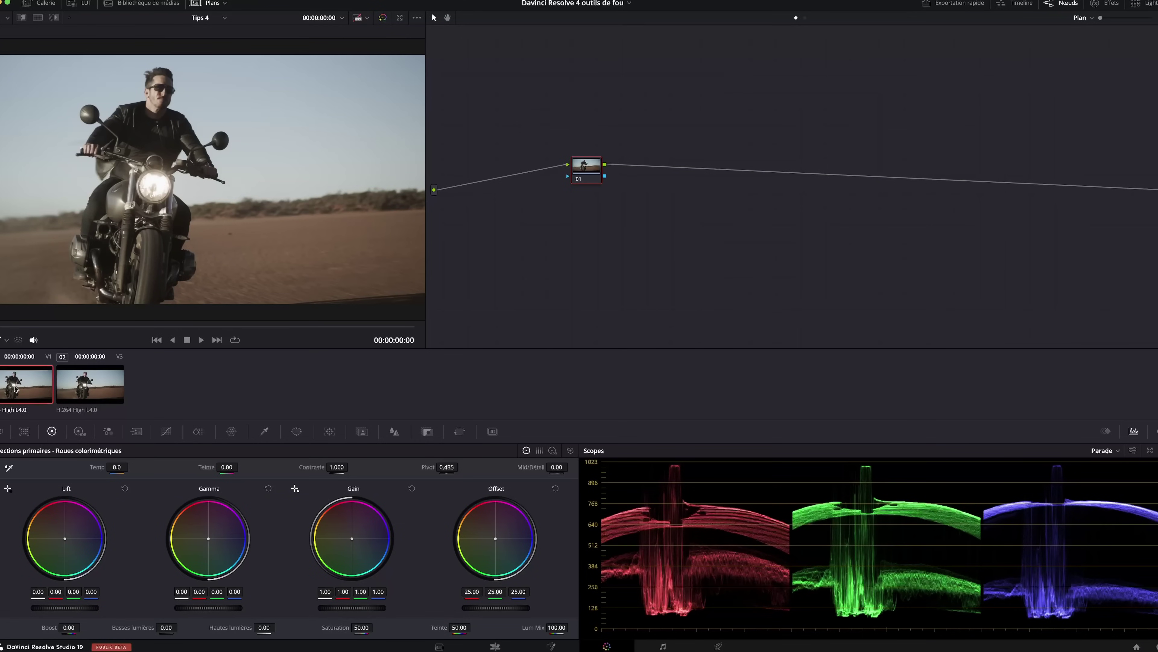
pyautogui.click(85, 389)
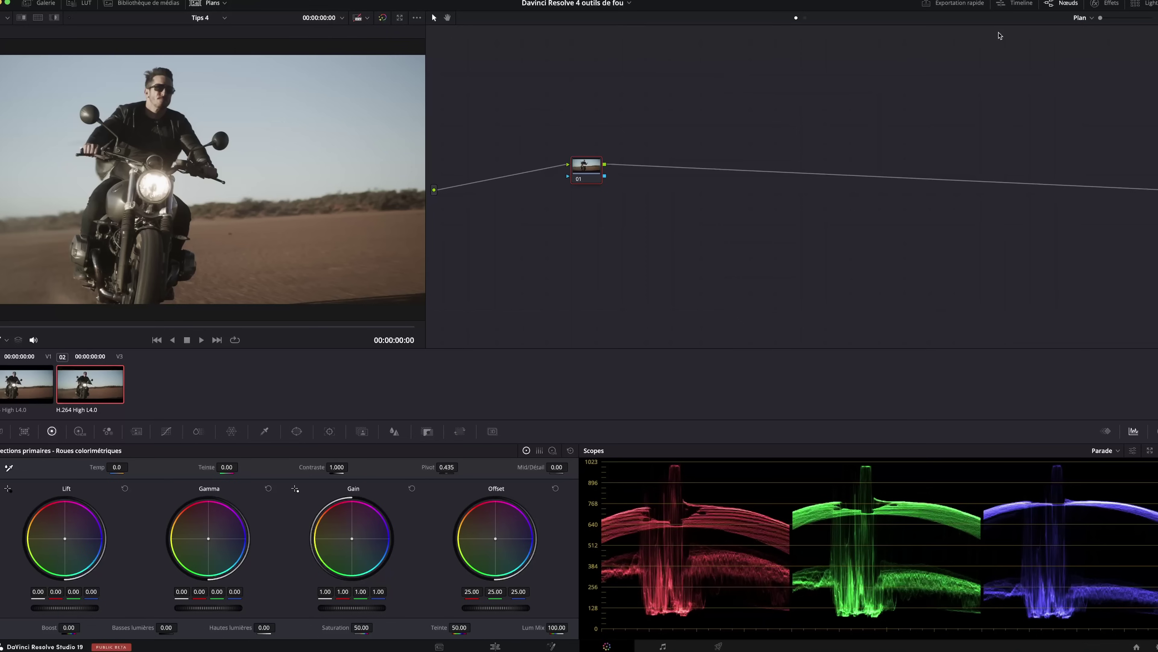
pyautogui.click(1012, 5)
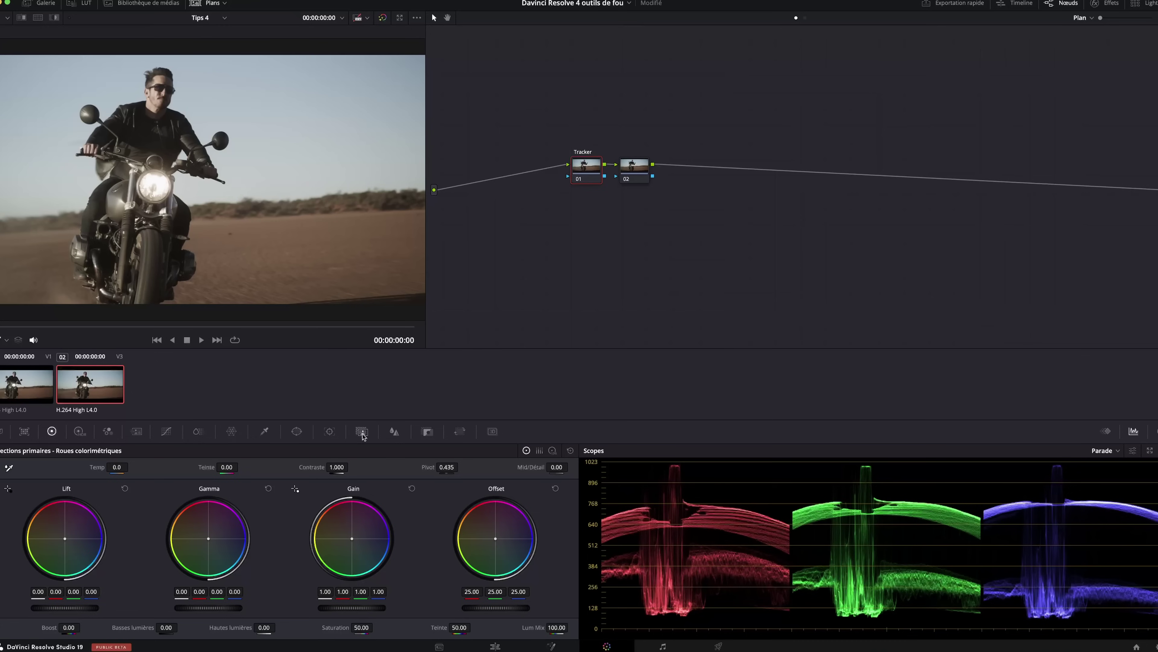
# - Paint a Magic Mask stroke on the rider, show the overlay and track it forward
pyautogui.click(362, 432)
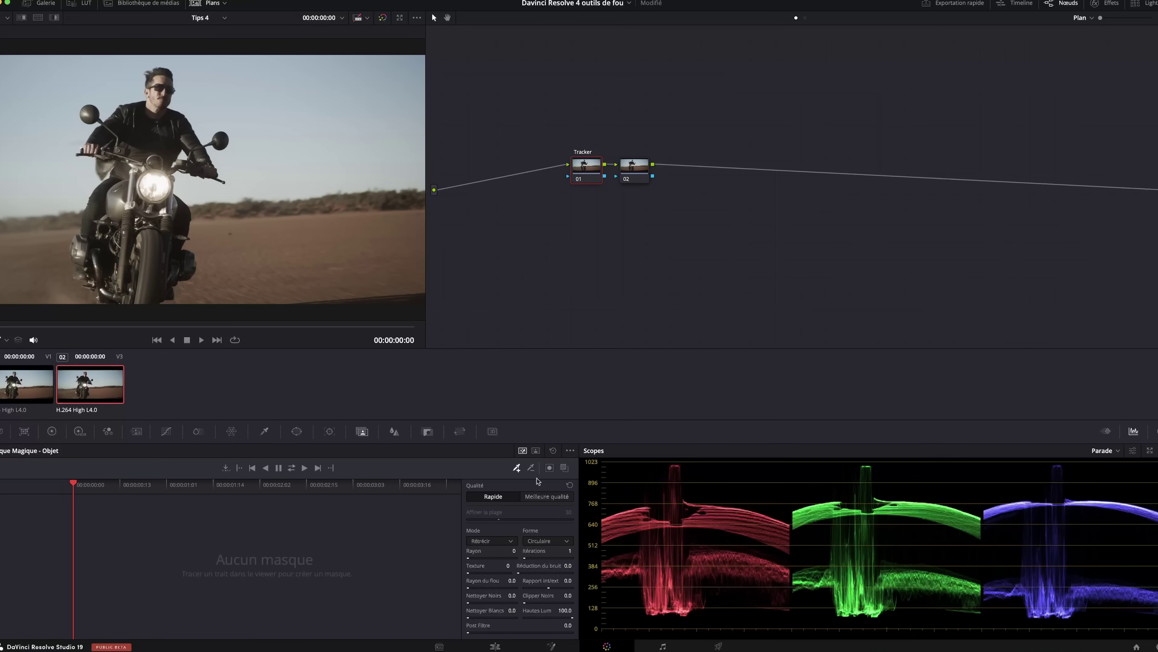
pyautogui.click(516, 468)
pyautogui.moveTo(163, 72)
pyautogui.mouseDown()
pyautogui.moveTo(156, 209)
pyautogui.moveTo(165, 81)
pyautogui.mouseUp()
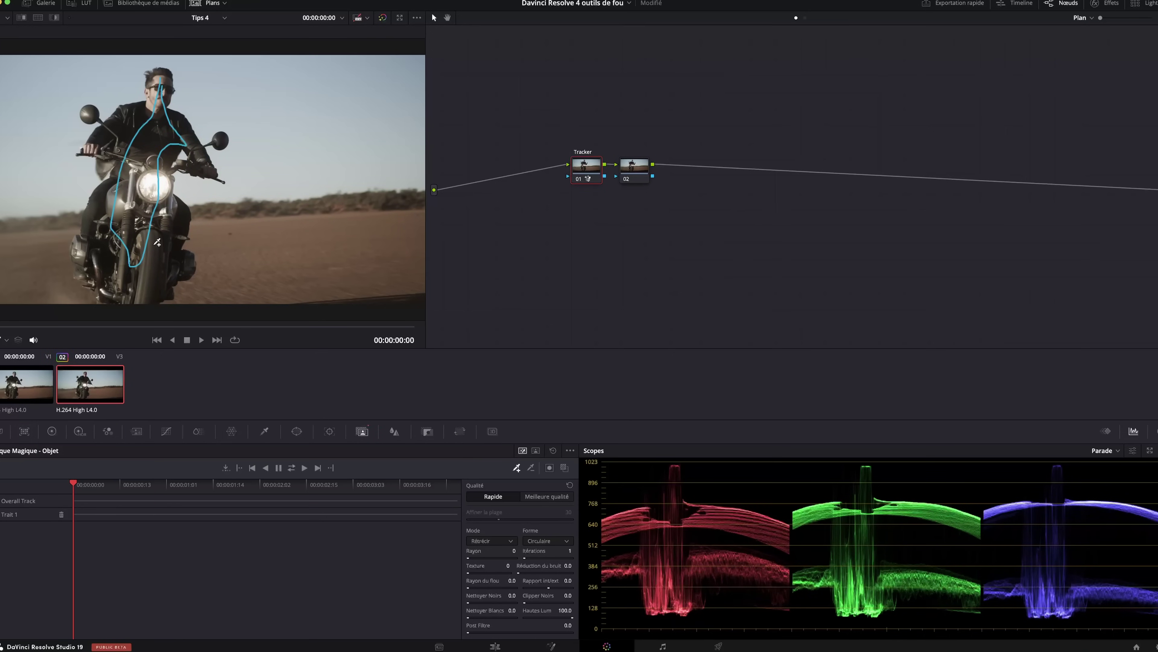
pyautogui.click(565, 467)
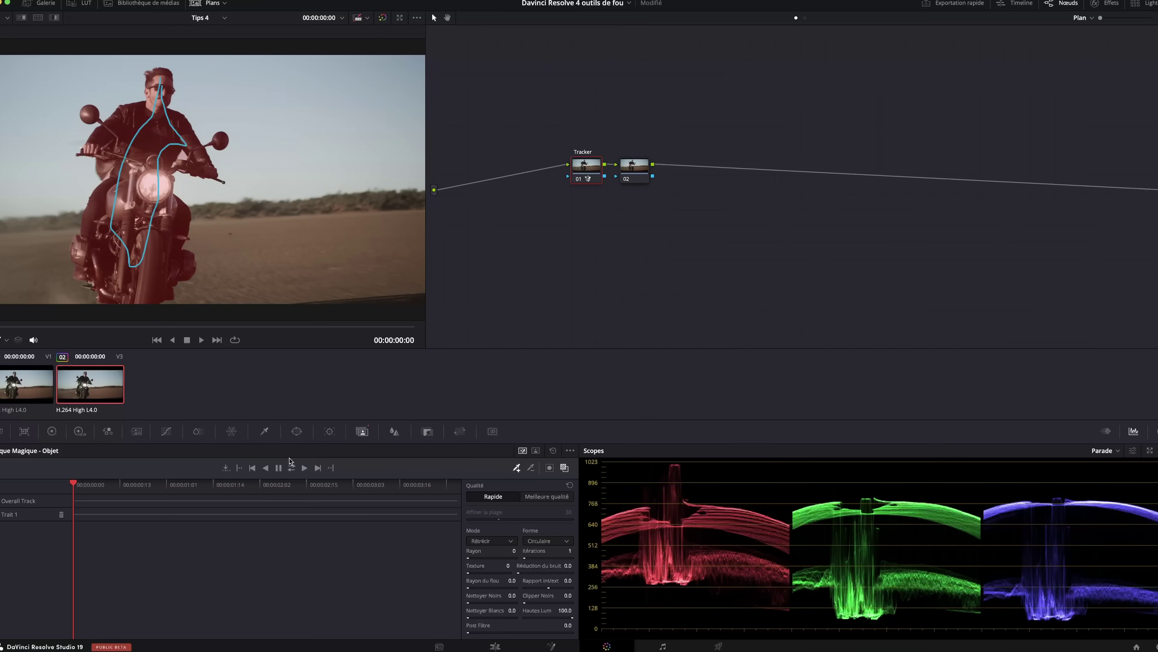
pyautogui.click(292, 468)
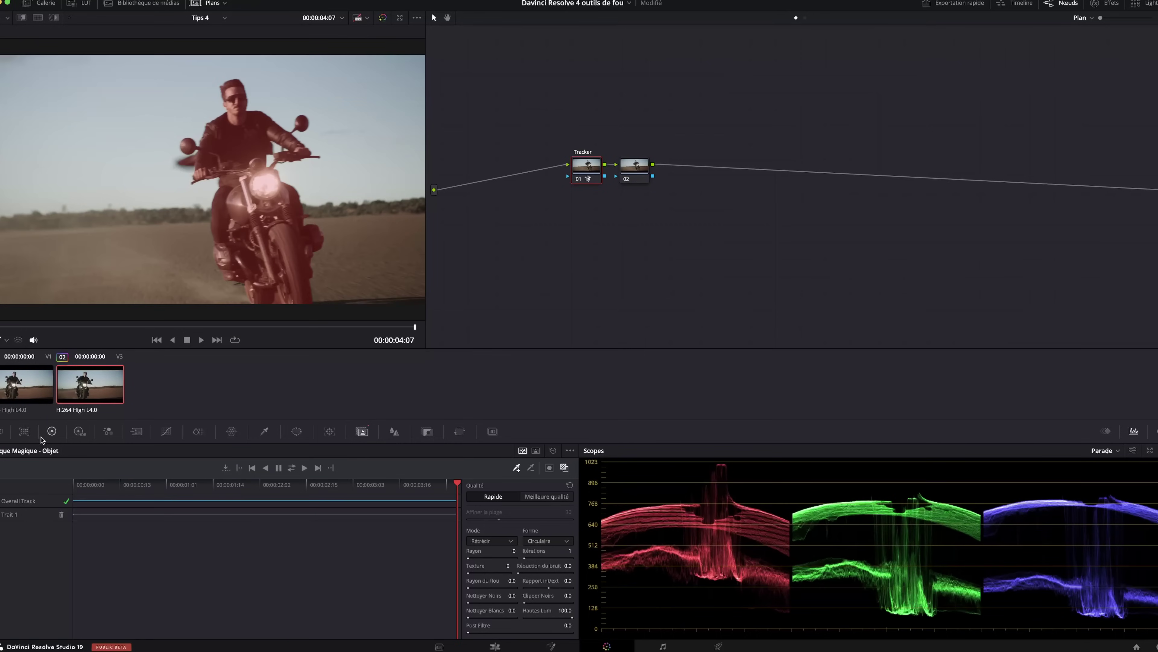
# - From the first frame, adjust the Magic Mask's Nettoyer Blancs and Nettoyer Noirs cleanup sliders
pyautogui.moveTo(187, 491)
pyautogui.mouseDown()
pyautogui.moveTo(73, 486)
pyautogui.moveTo(249, 522)
pyautogui.mouseUp()
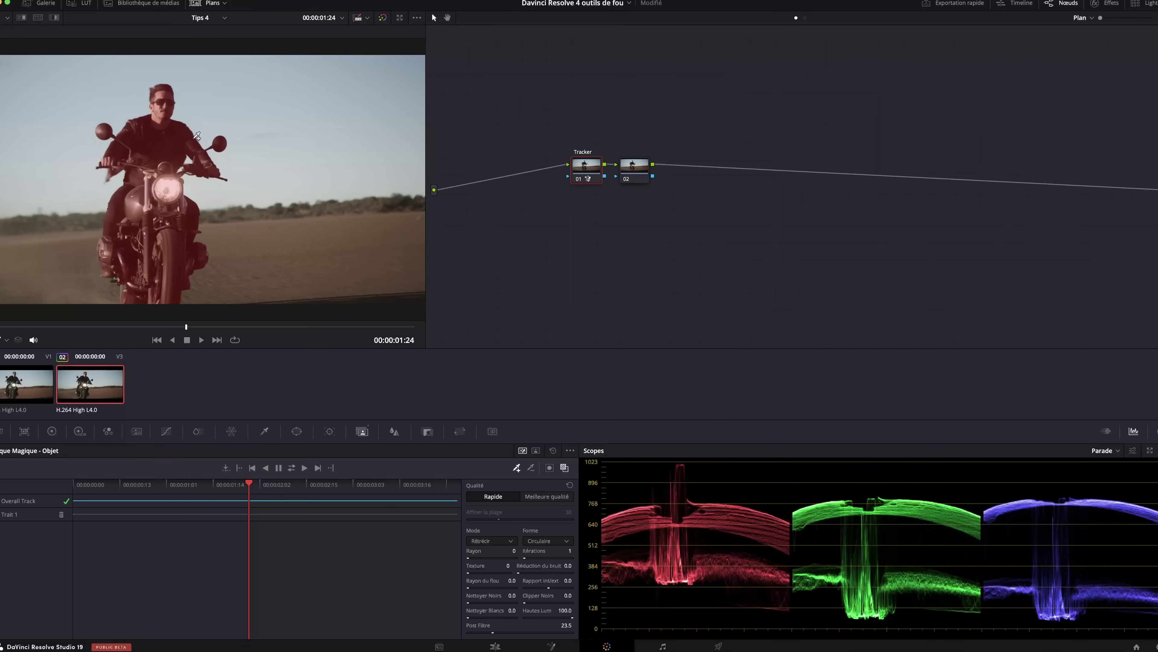
pyautogui.scroll(3, 197, 135)
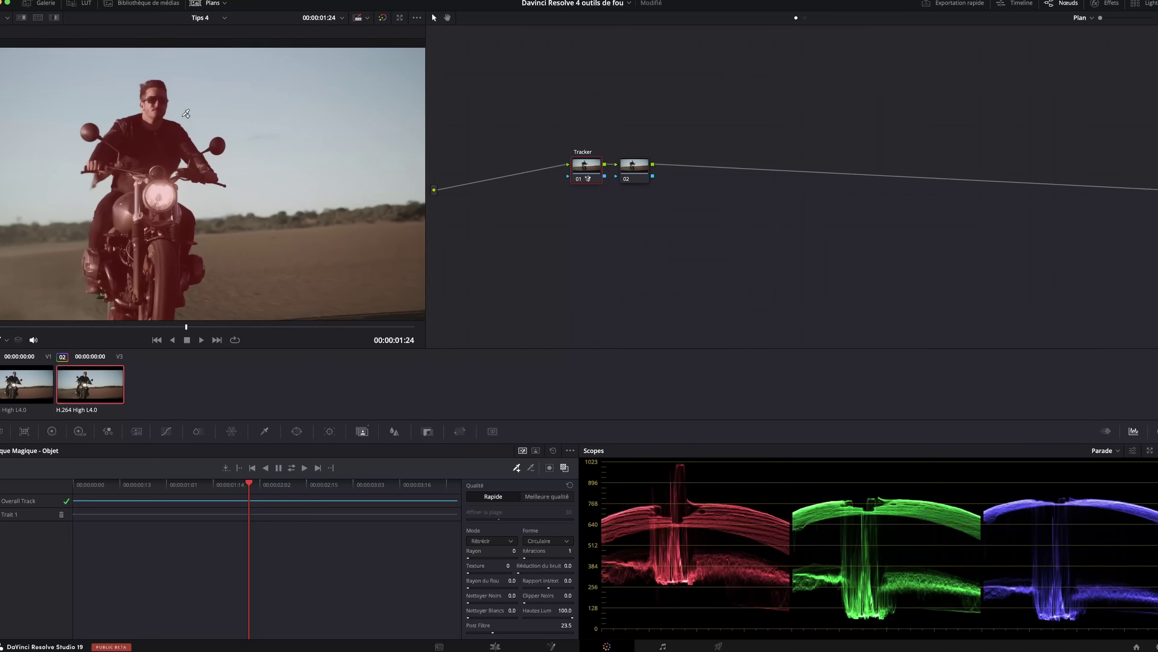
pyautogui.scroll(2, 187, 113)
pyautogui.scroll(2, 187, 113)
pyautogui.scroll(3, 186, 114)
pyautogui.scroll(2, 186, 113)
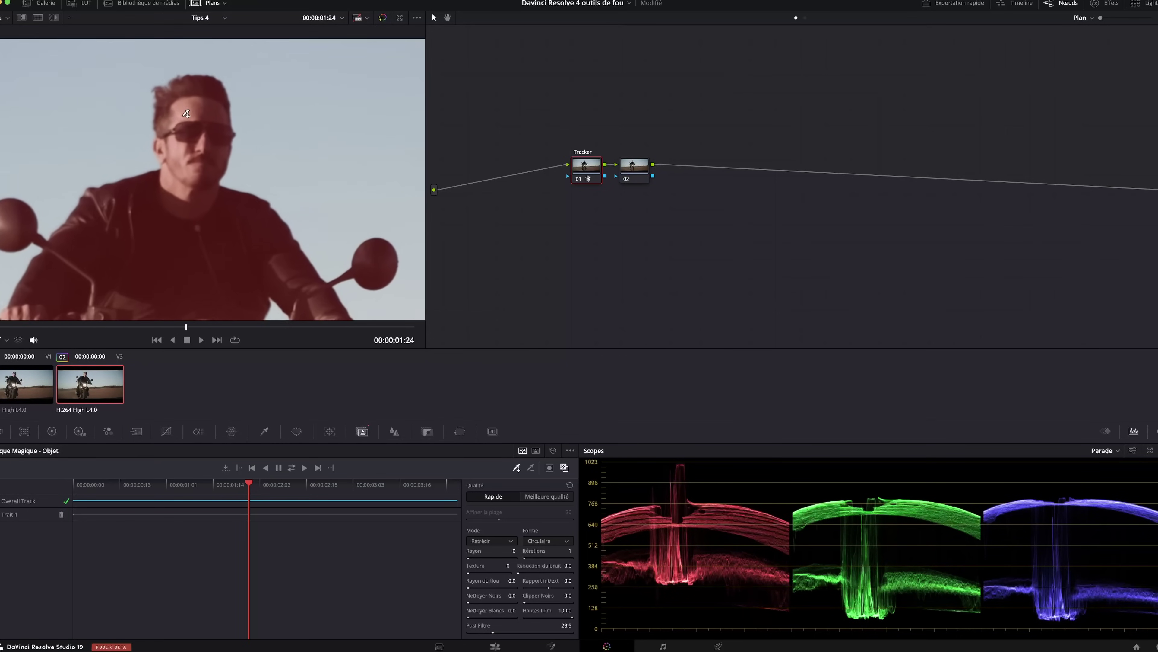
pyautogui.scroll(2, 186, 113)
pyautogui.scroll(1, 186, 113)
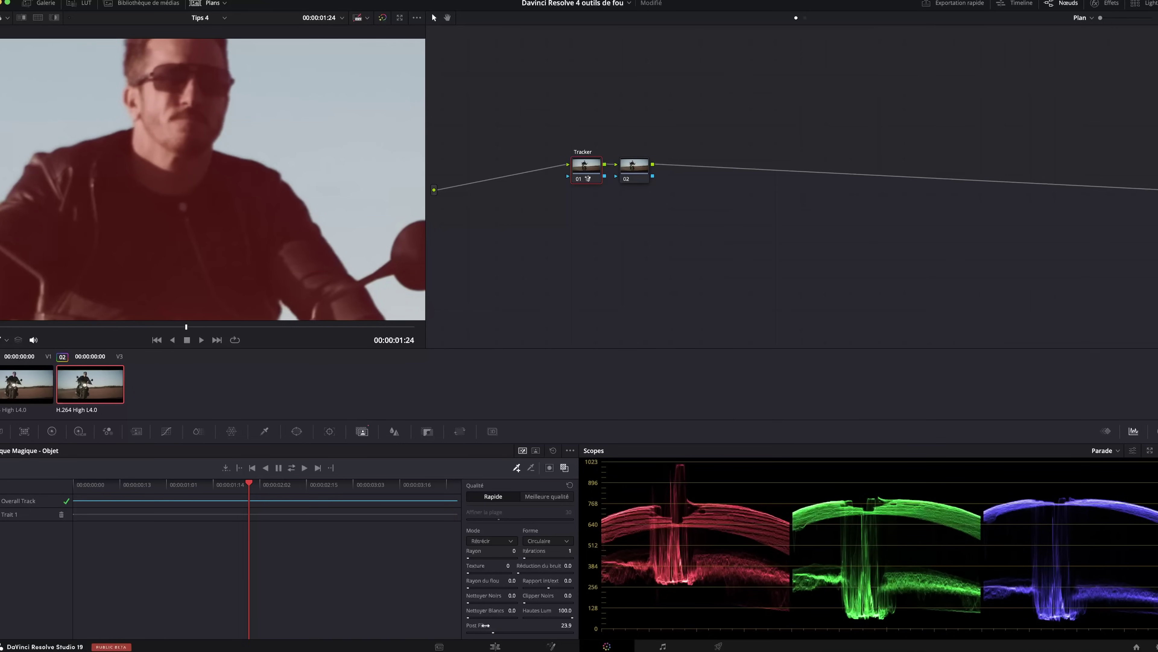
pyautogui.moveTo(513, 610); pyautogui.dragTo(529, 610)
pyautogui.moveTo(485, 602)
pyautogui.mouseDown()
pyautogui.moveTo(519, 602)
pyautogui.moveTo(468, 602)
pyautogui.mouseUp()
# - Set the mask Mode to Élargir and raise Rayon du flou to 8.8
pyautogui.click(487, 541)
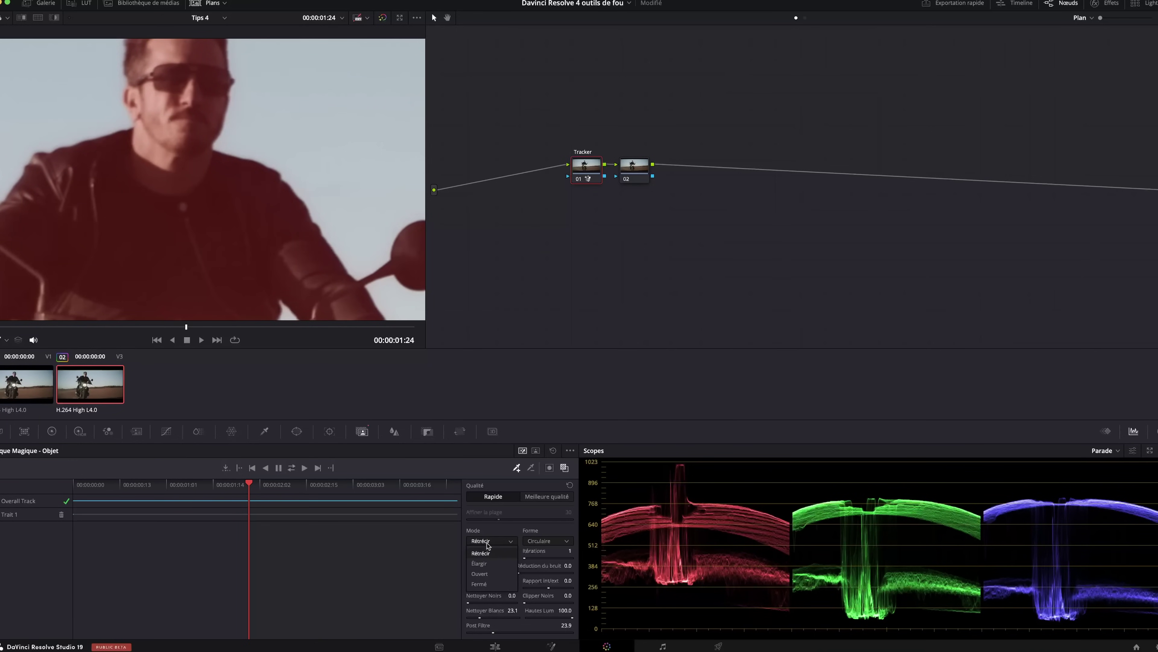
pyautogui.click(485, 566)
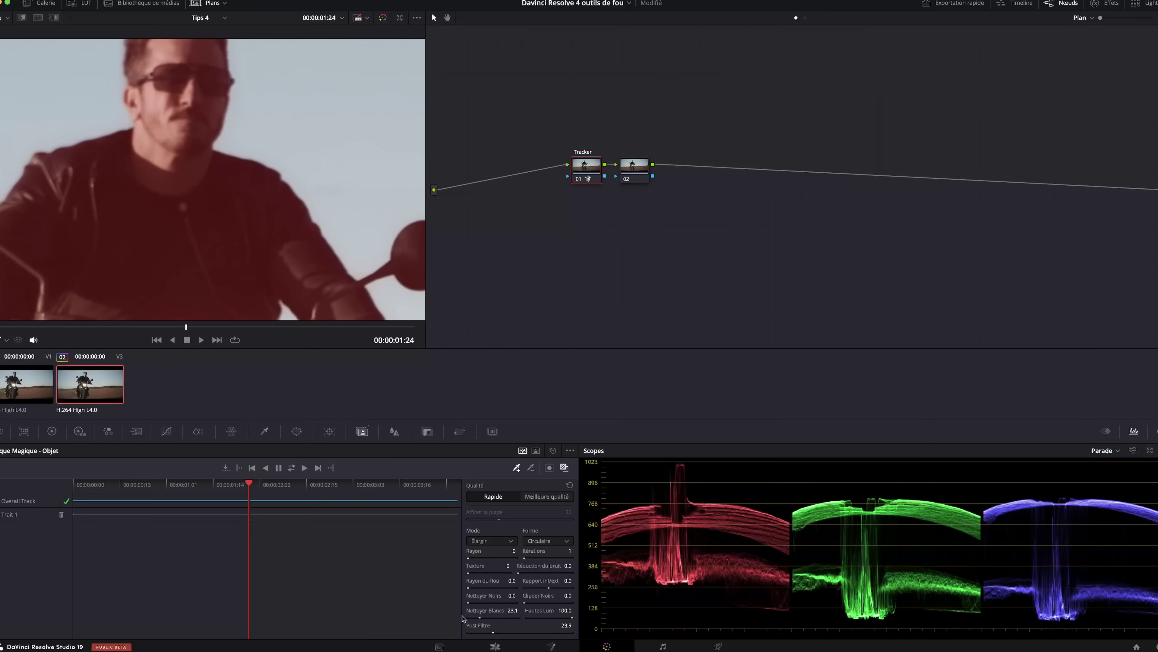
pyautogui.moveTo(468, 587); pyautogui.dragTo(479, 587)
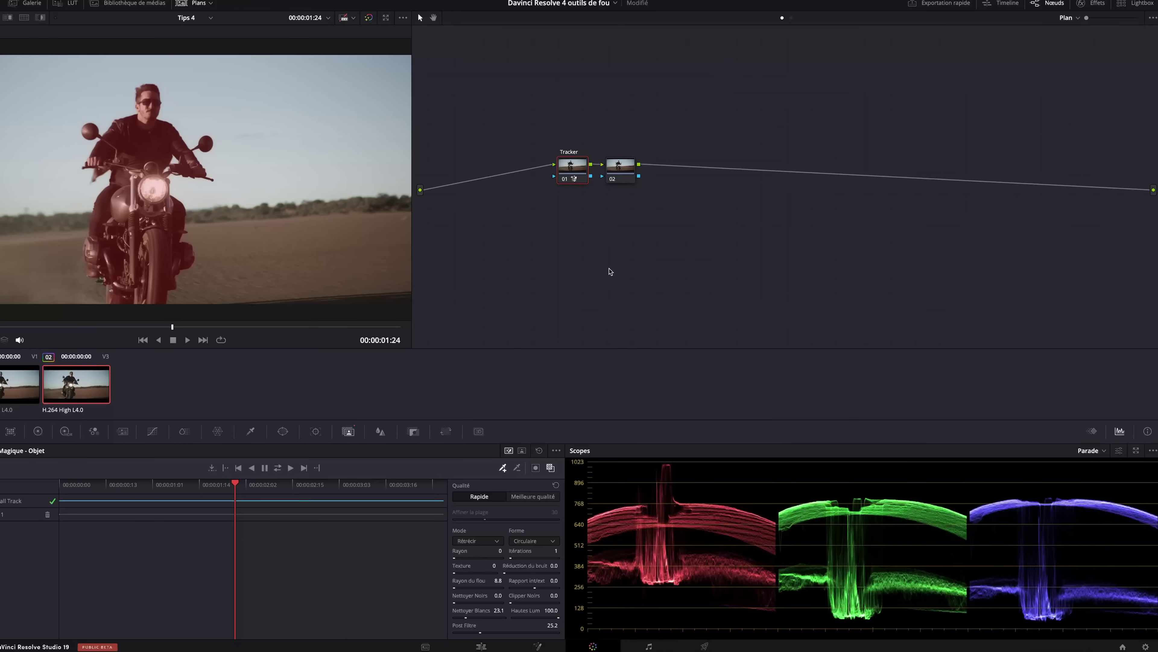
# - Add an alpha output to the node graph and connect node 01's mask to it
pyautogui.rightClick(646, 261)
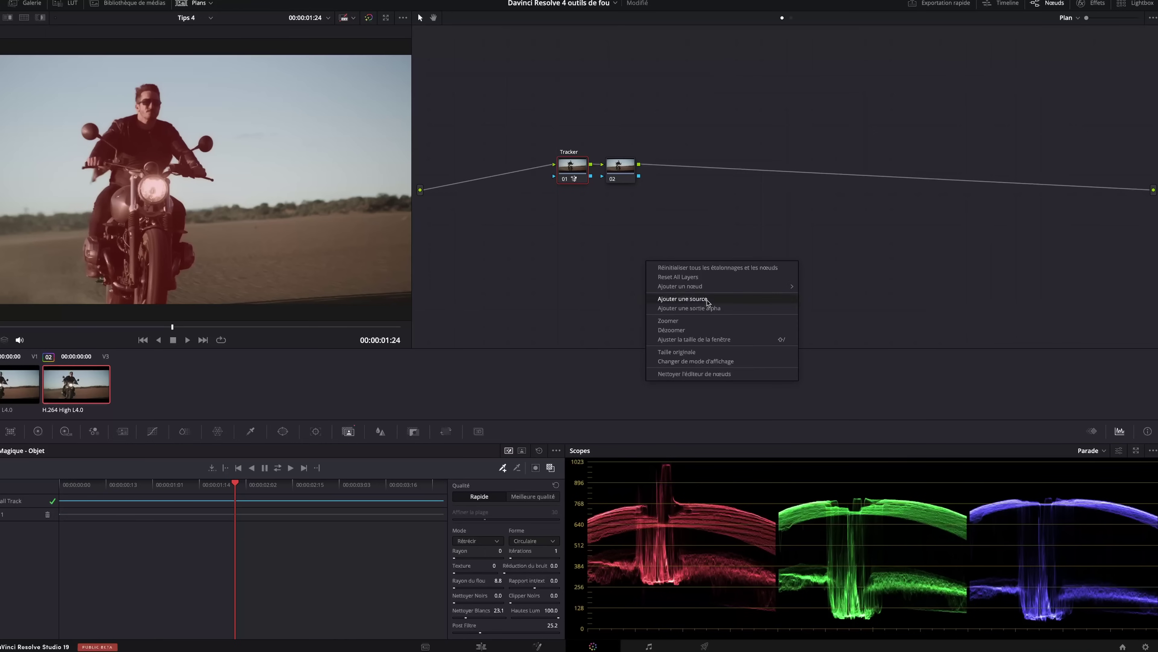
pyautogui.click(714, 313)
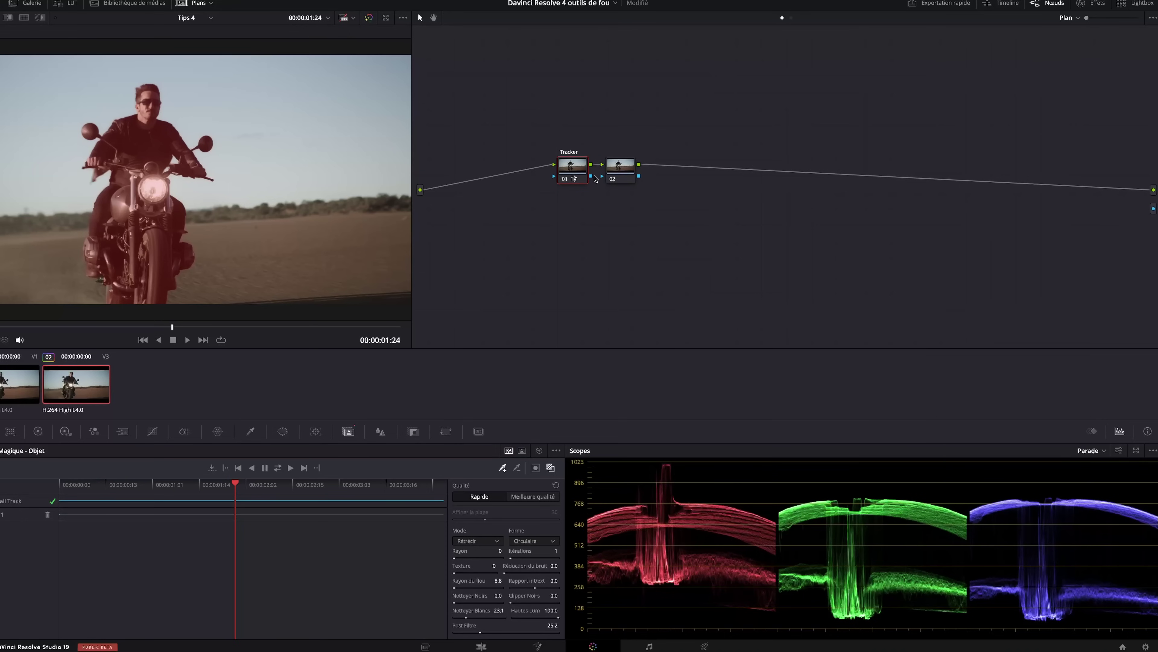
pyautogui.moveTo(592, 177); pyautogui.dragTo(812, 234)
# - Place node 02 above the tracker node, then return to the Edit page
pyautogui.moveTo(623, 174); pyautogui.dragTo(700, 109)
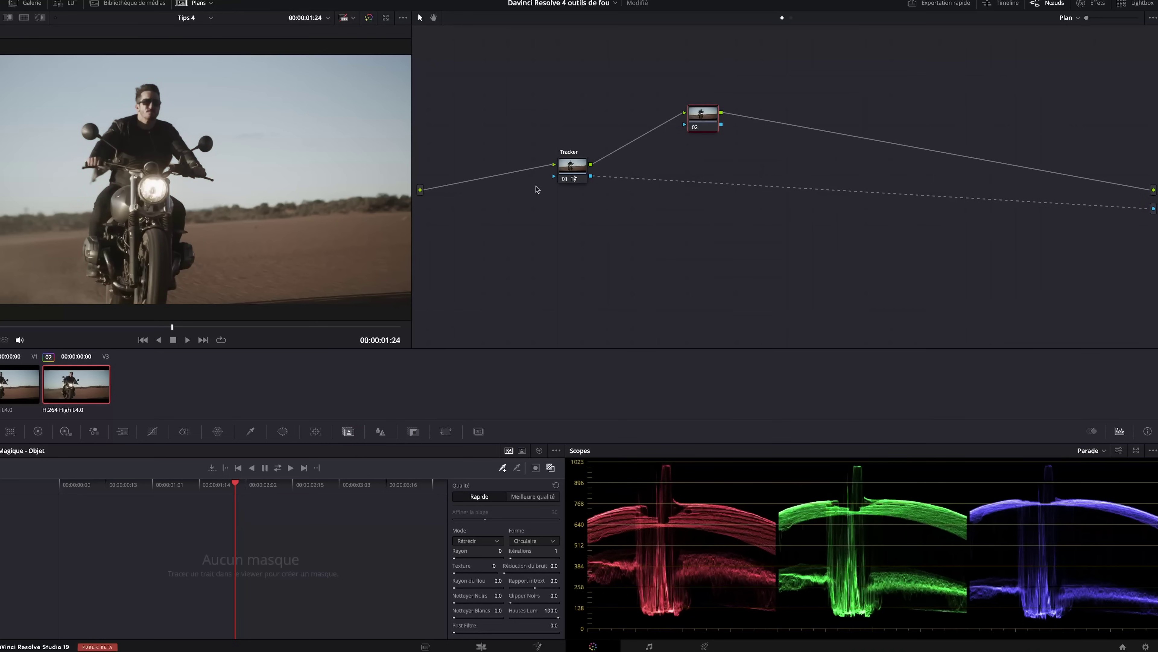
pyautogui.click(569, 169)
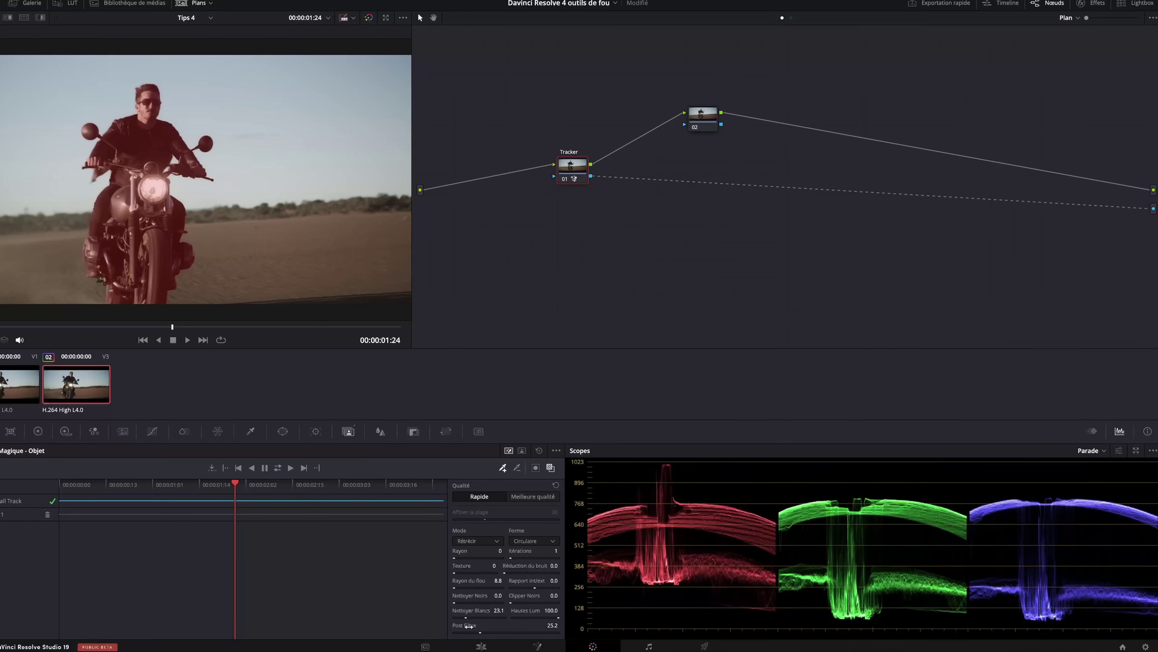
pyautogui.click(483, 647)
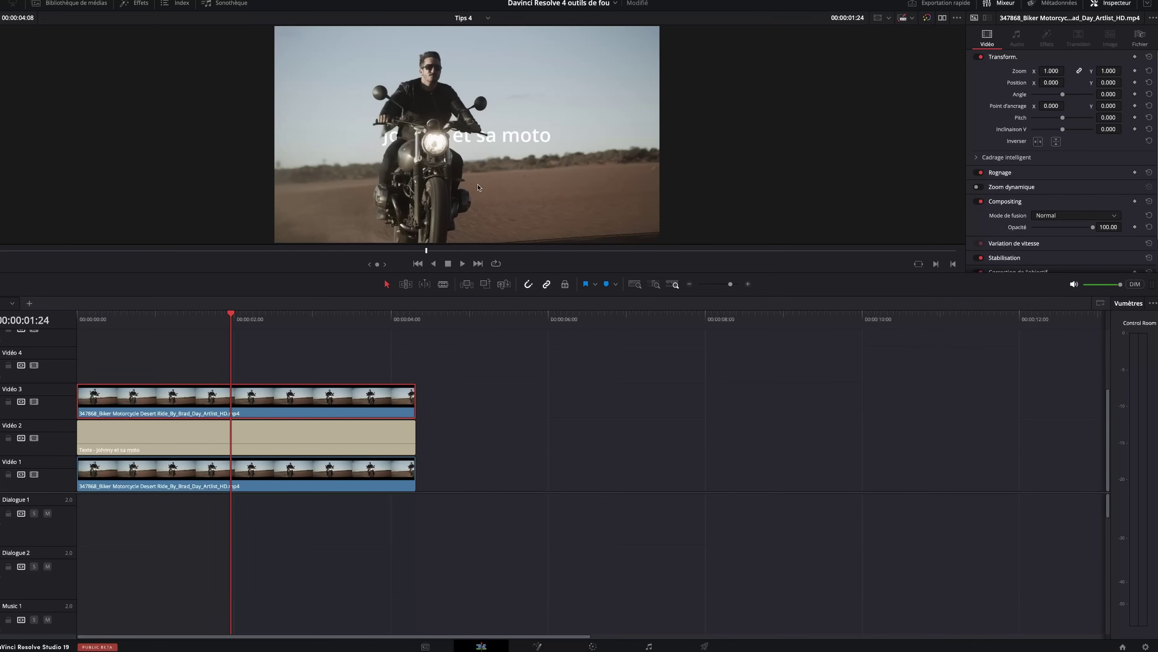
# - Enlarge the 'Johnny et sa moto' title from 96 to 204 and play it from the start
pyautogui.click(244, 435)
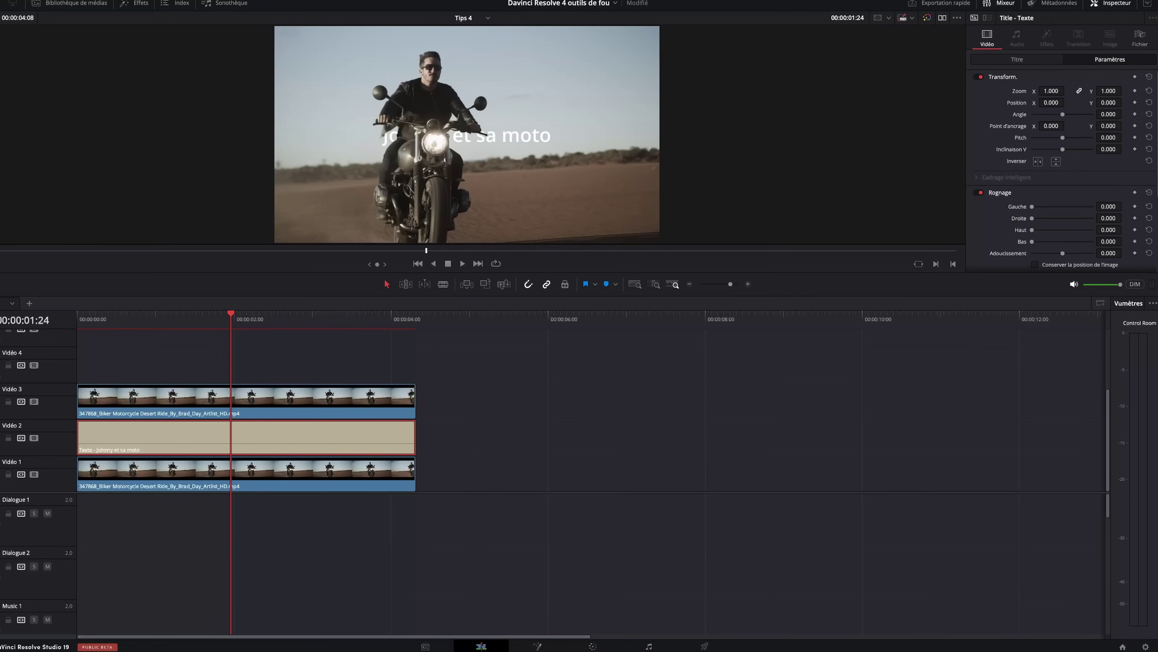
pyautogui.click(1035, 62)
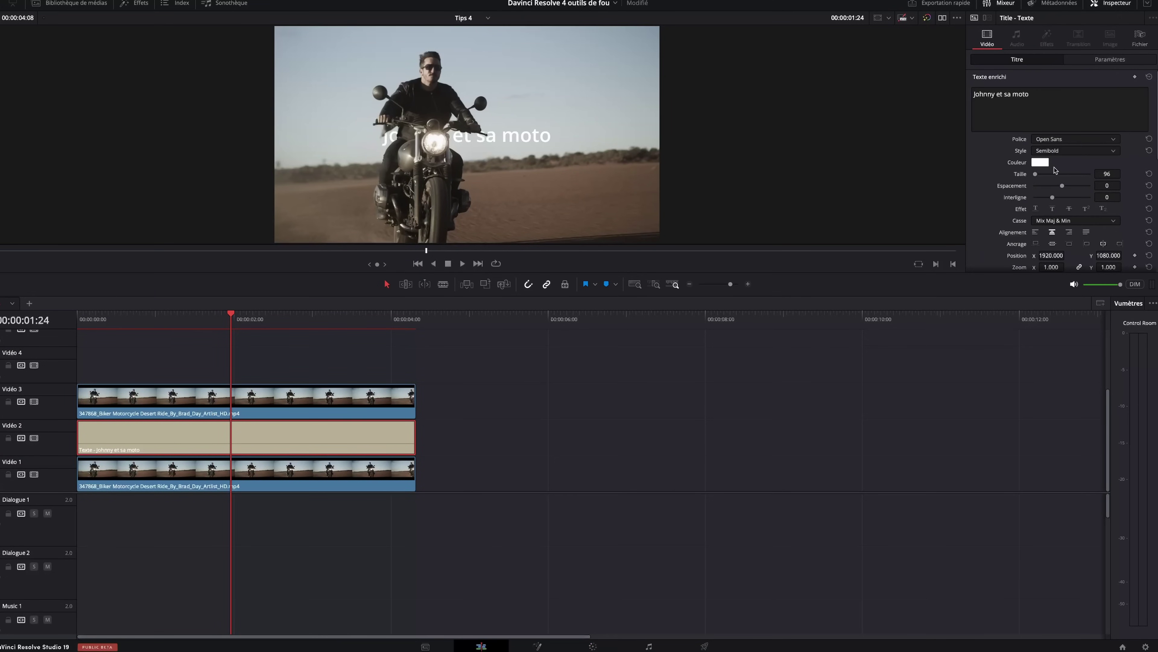
pyautogui.moveTo(1037, 174); pyautogui.dragTo(1038, 176)
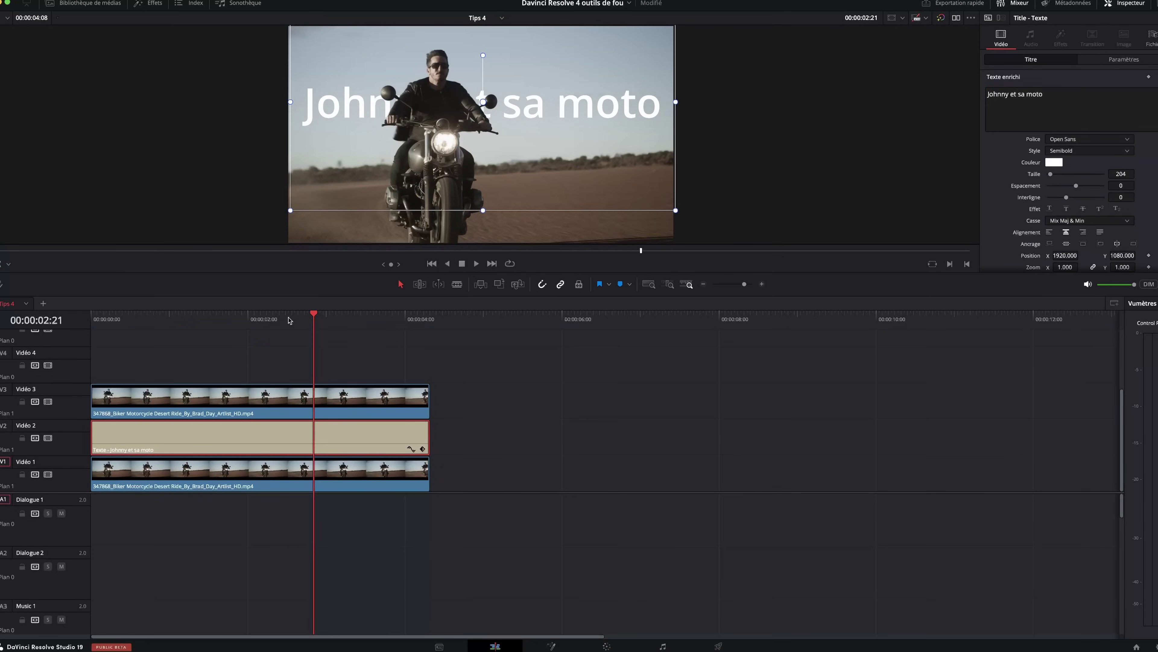
pyautogui.press('Home')
pyautogui.press('space')
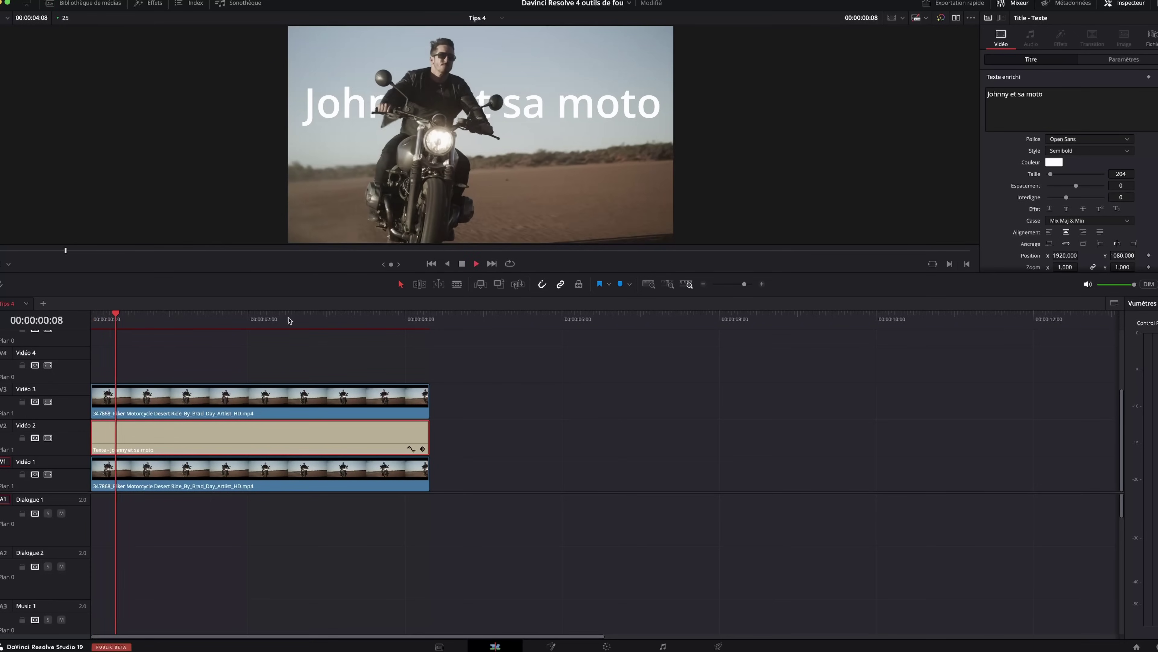